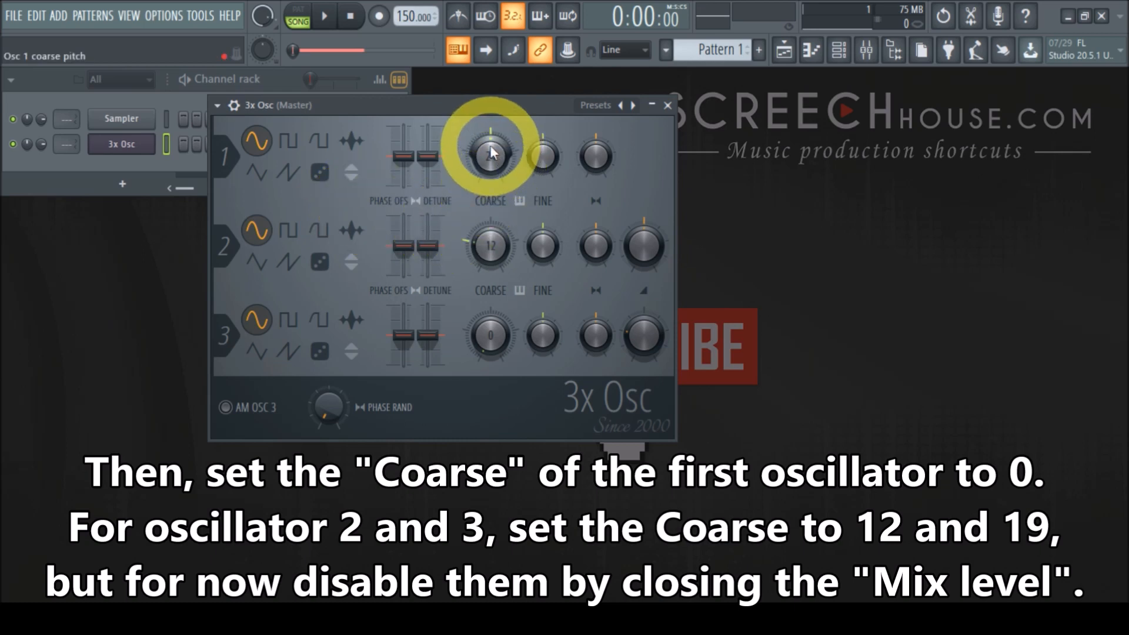
# - Set the coarse pitch of oscillator 1 to 0 and oscillator 3 to 19, and close the mix levels of oscillators 2 and 3
pyautogui.moveTo(490, 148); pyautogui.dragTo(473, 515)
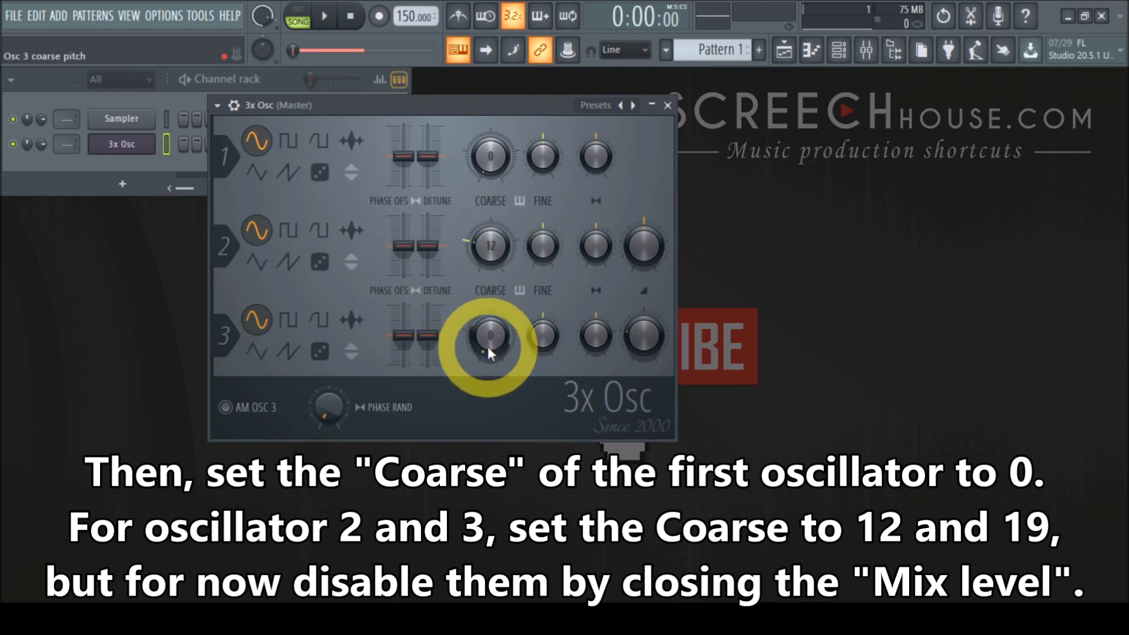
pyautogui.moveTo(488, 347); pyautogui.dragTo(474, 75)
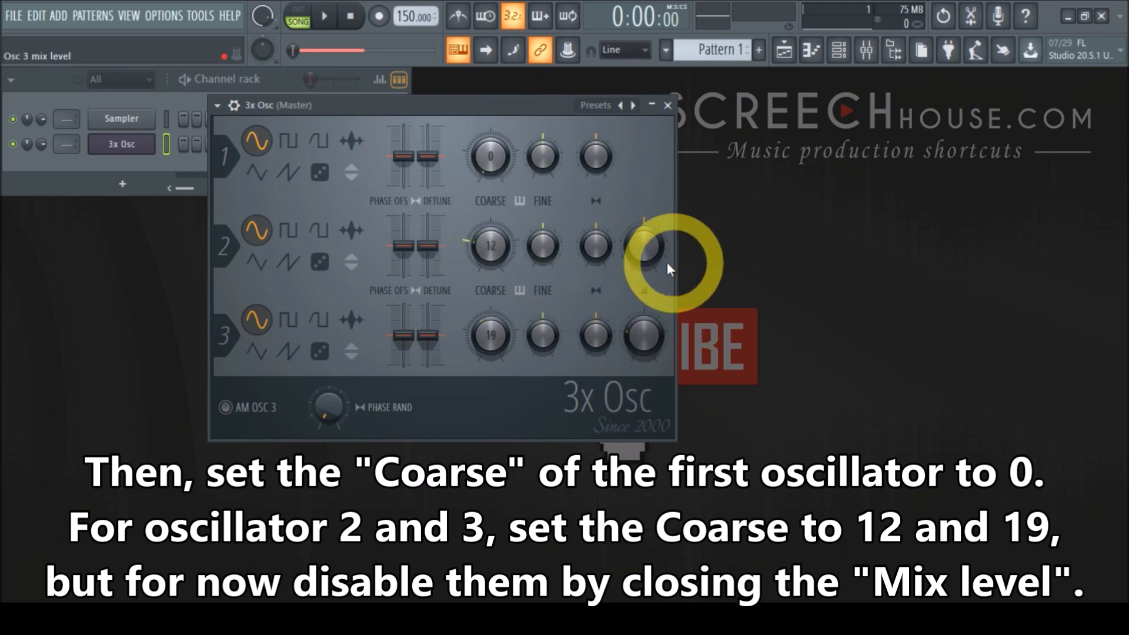
pyautogui.moveTo(650, 238); pyautogui.dragTo(648, 341)
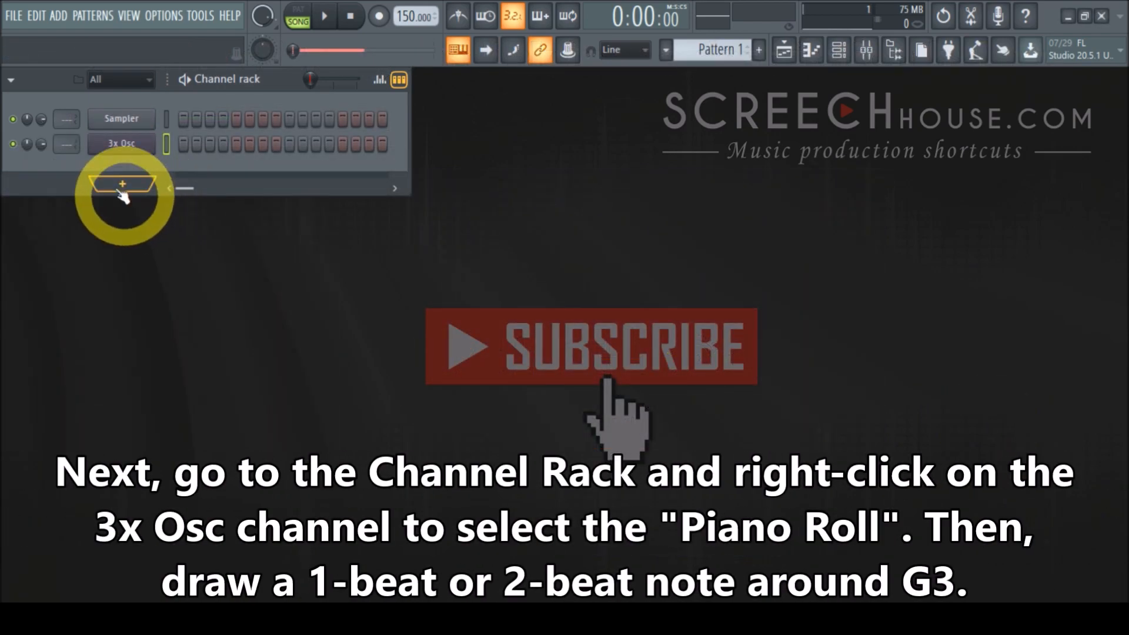
# - Draw a 1-beat G3 note at the start of bar 1 in the 3x Osc piano roll and close the piano roll
pyautogui.rightClick(123, 152)
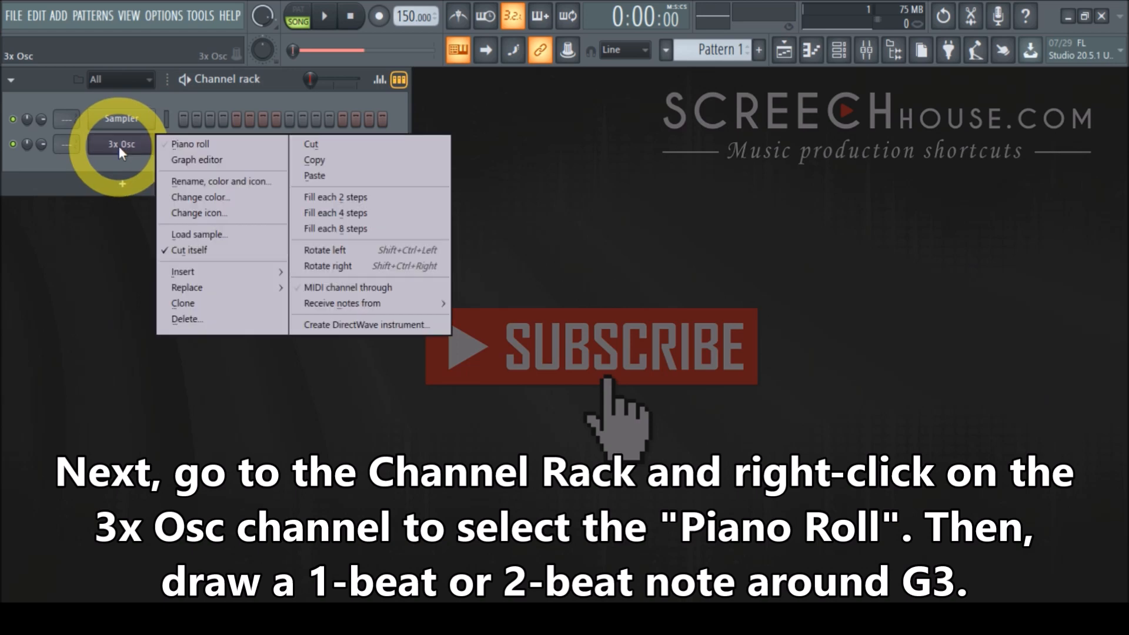
pyautogui.click(207, 144)
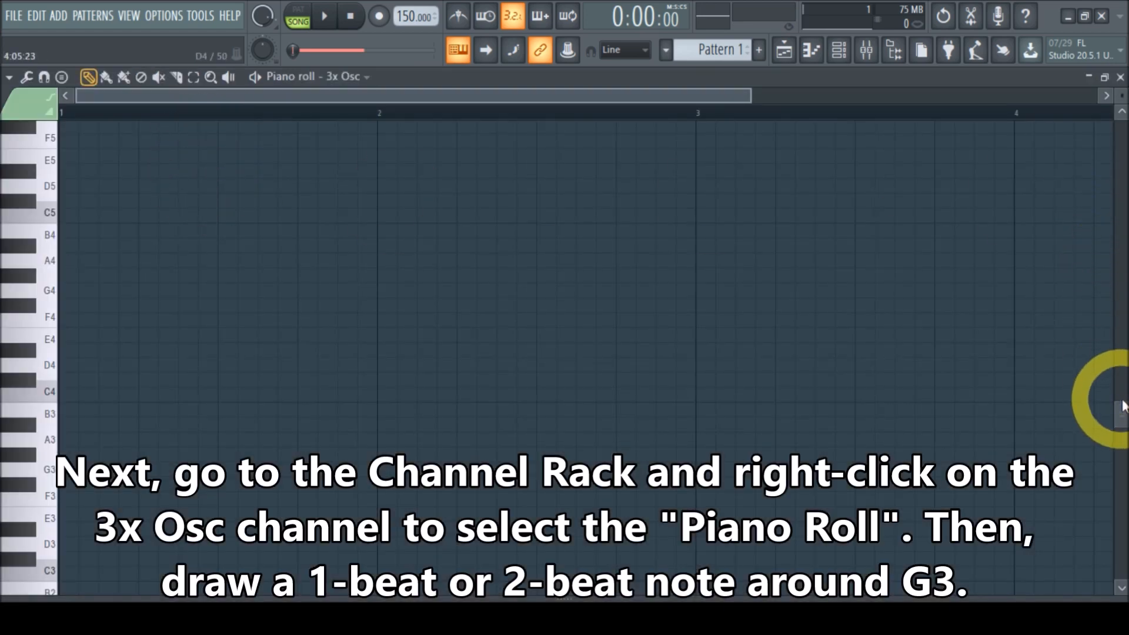
pyautogui.moveTo(1124, 415); pyautogui.dragTo(1125, 475)
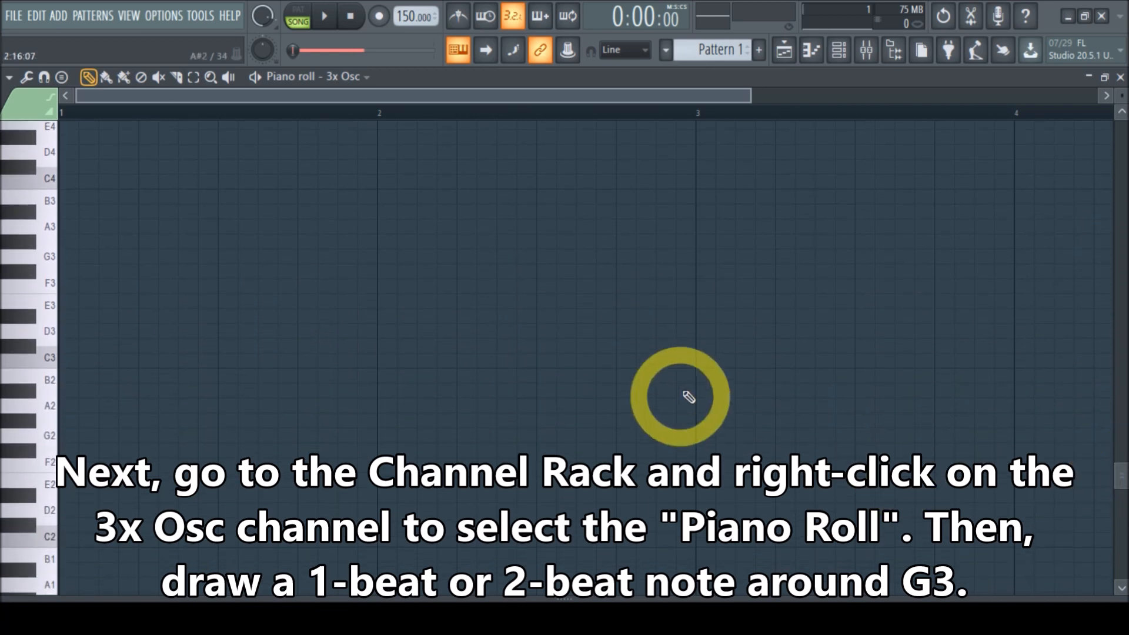
pyautogui.click(59, 256)
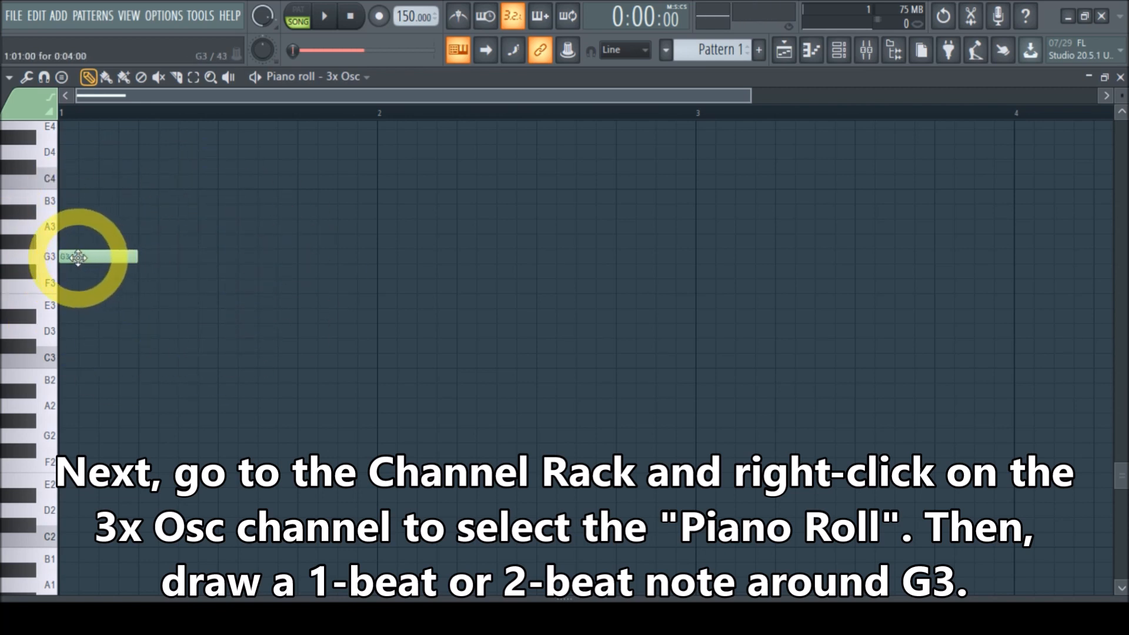
pyautogui.click(1120, 78)
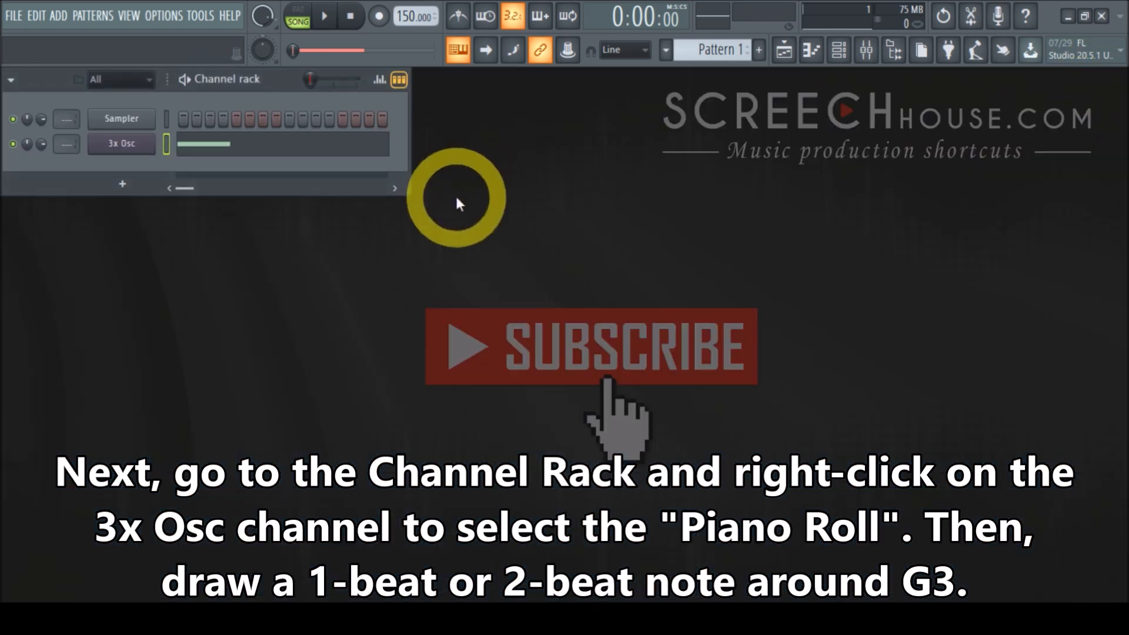
# - In the Playlist, remove the existing Pattern 1 clip and place a new one at the start of Track 1
pyautogui.click(786, 54)
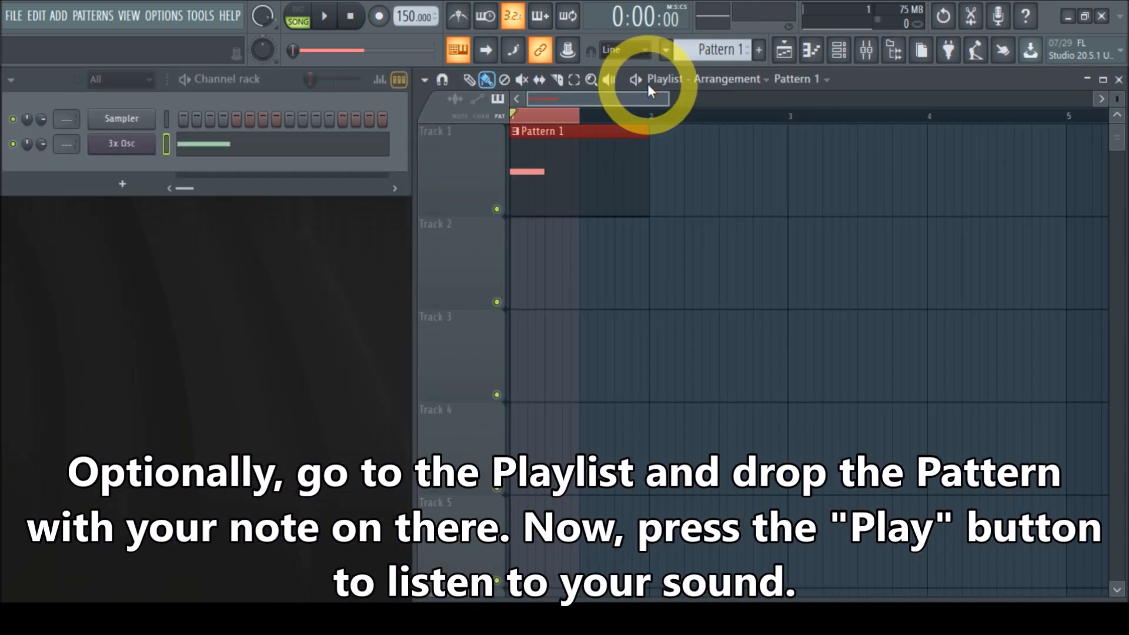
pyautogui.rightClick(596, 170)
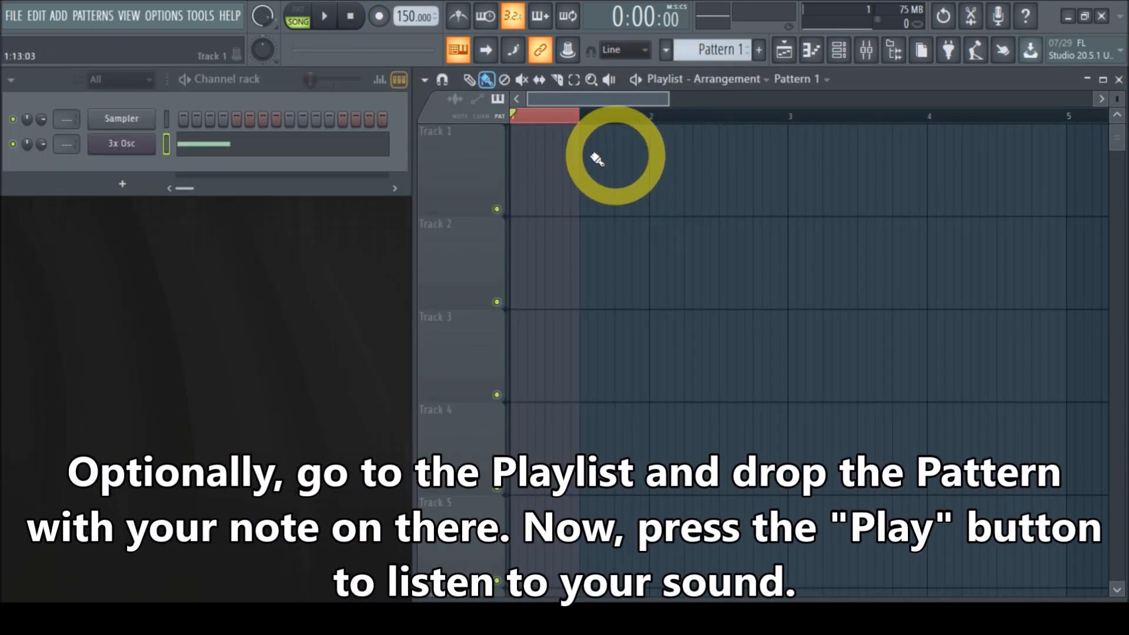
pyautogui.click(548, 171)
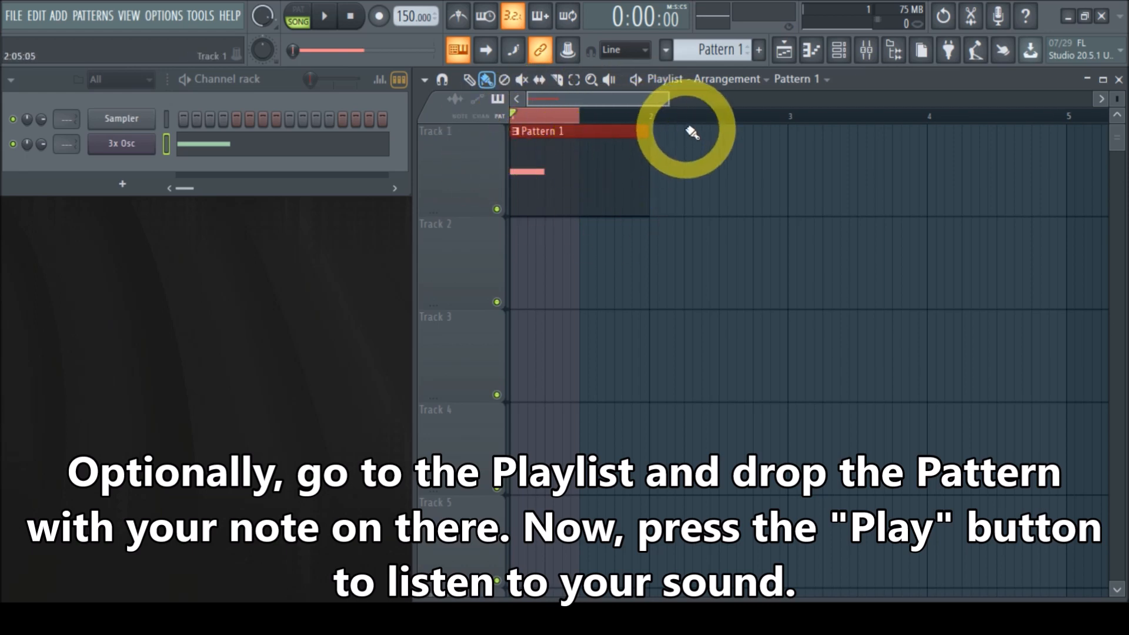
# - Play the pattern briefly, stop it, and raise the 3x Osc channel volume
pyautogui.click(324, 16)
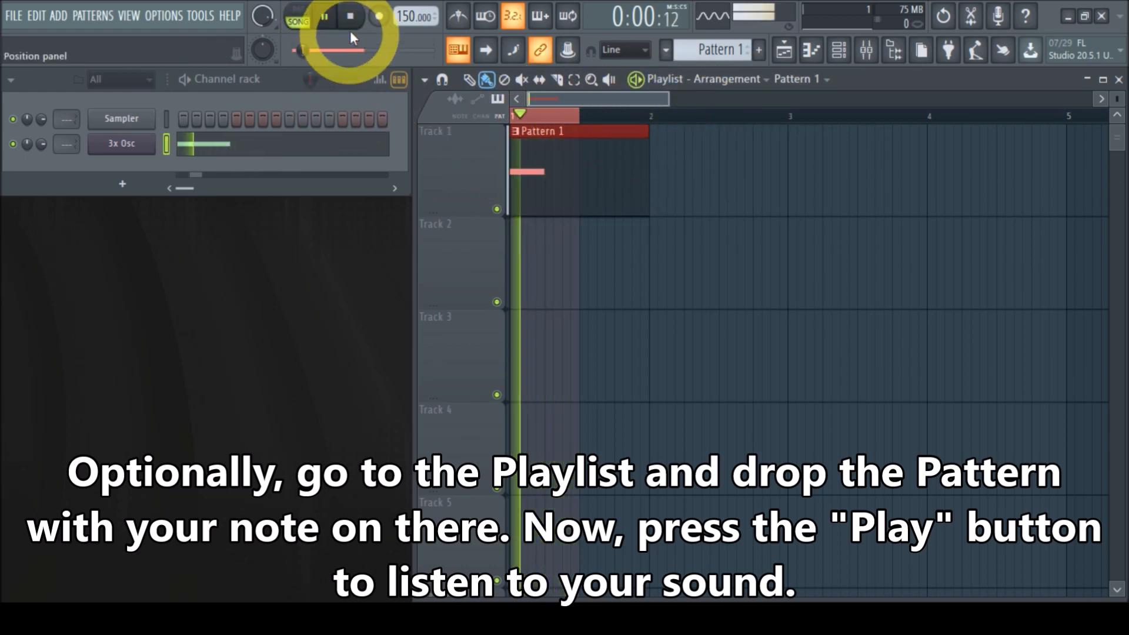
pyautogui.click(353, 18)
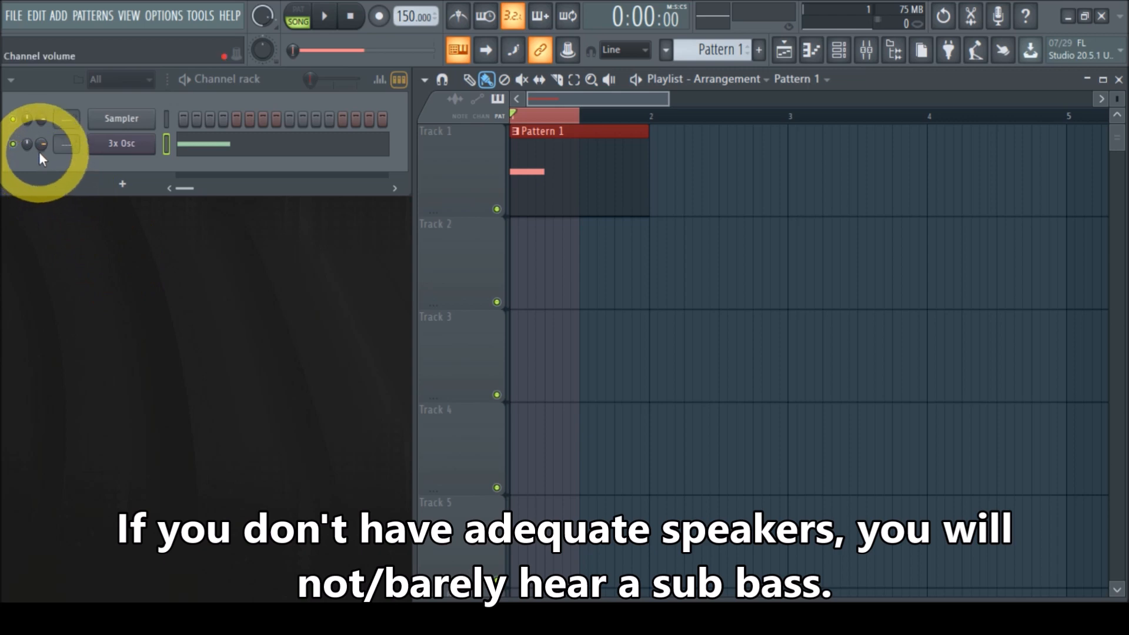
pyautogui.moveTo(43, 149); pyautogui.dragTo(42, 67)
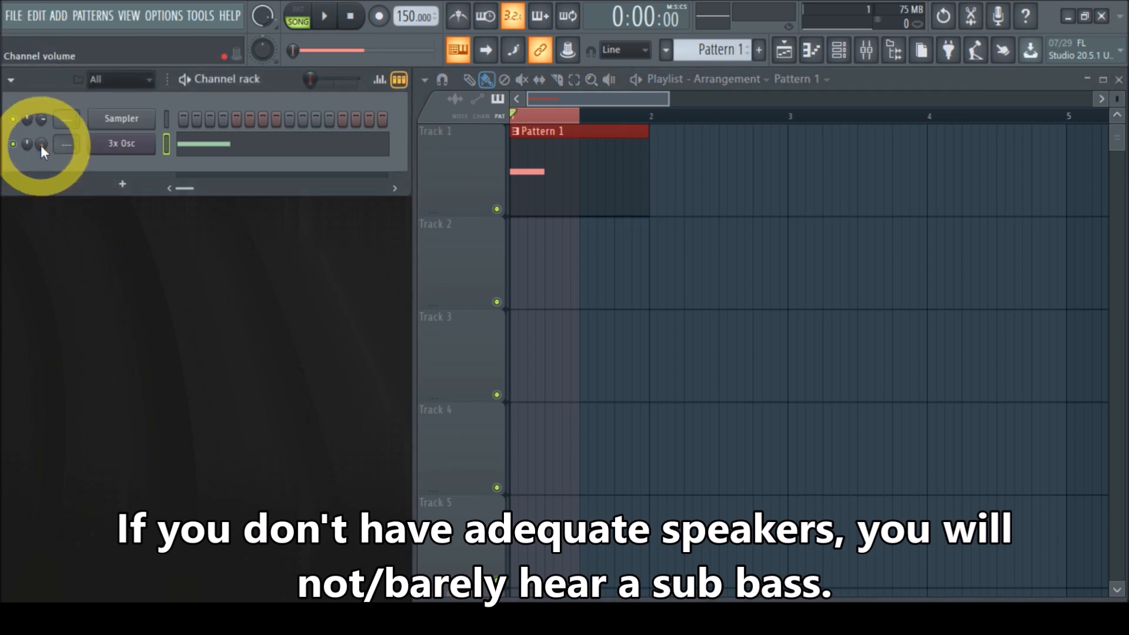
# - Show the volume envelope of the 3x Osc, reduce its attack to minimum and raise its hold to maximum
pyautogui.click(124, 152)
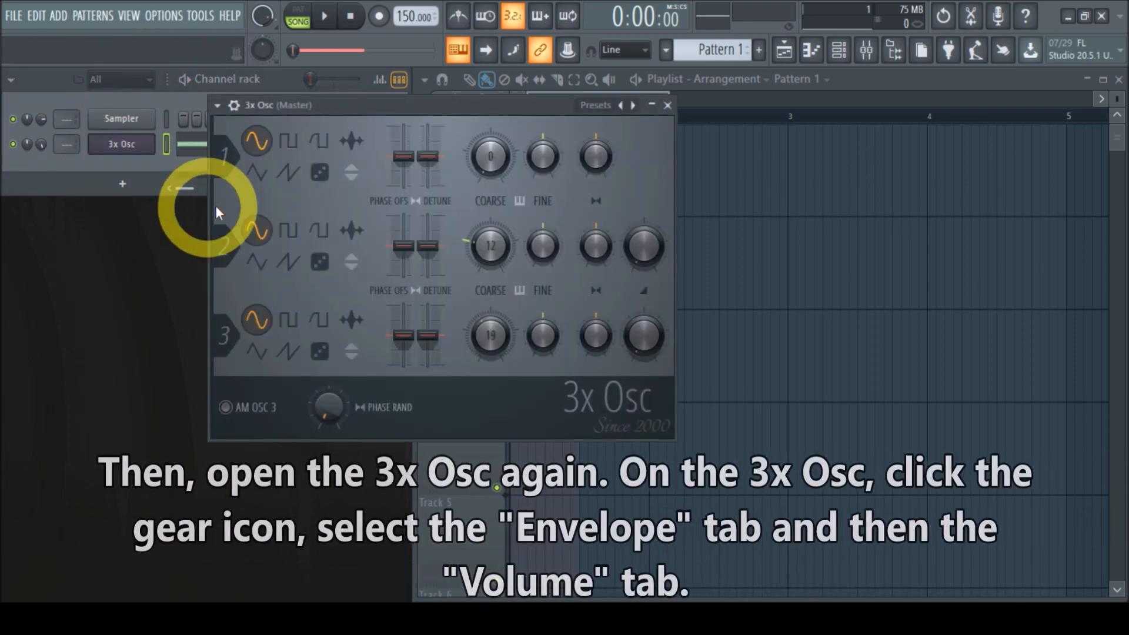
pyautogui.click(237, 109)
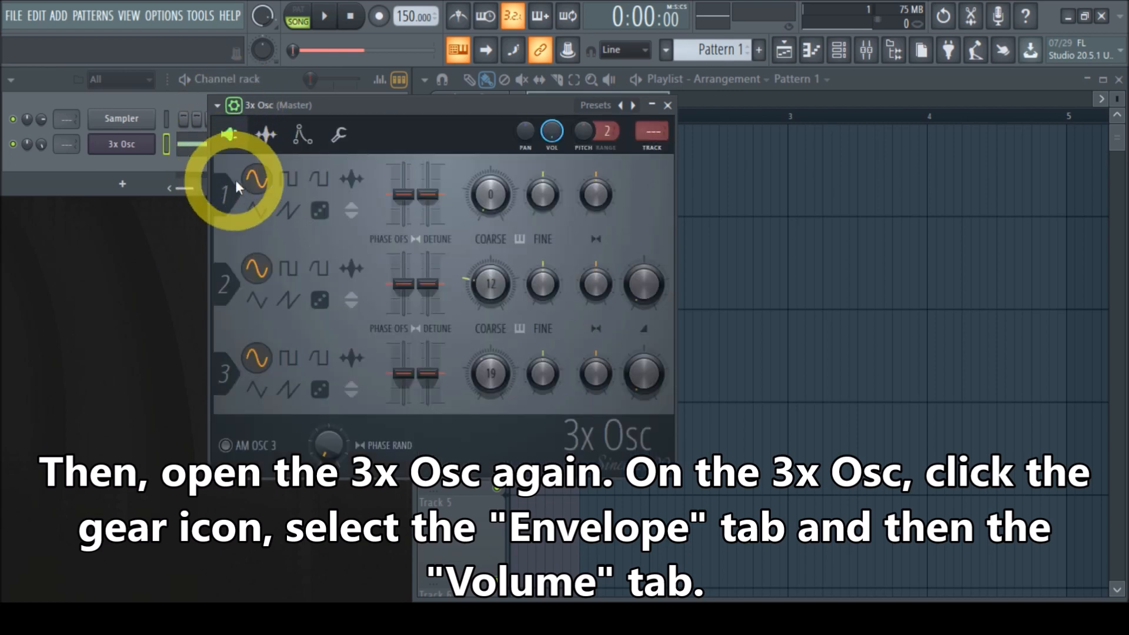
pyautogui.click(310, 145)
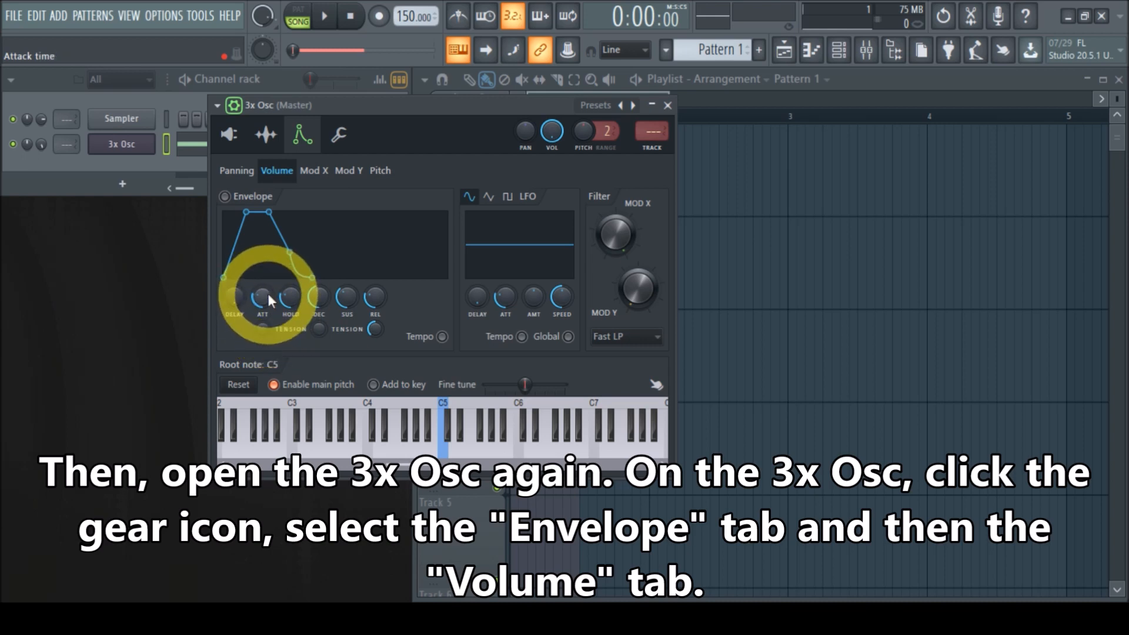
pyautogui.moveTo(269, 295); pyautogui.dragTo(269, 386)
pyautogui.moveTo(288, 297); pyautogui.dragTo(288, 250)
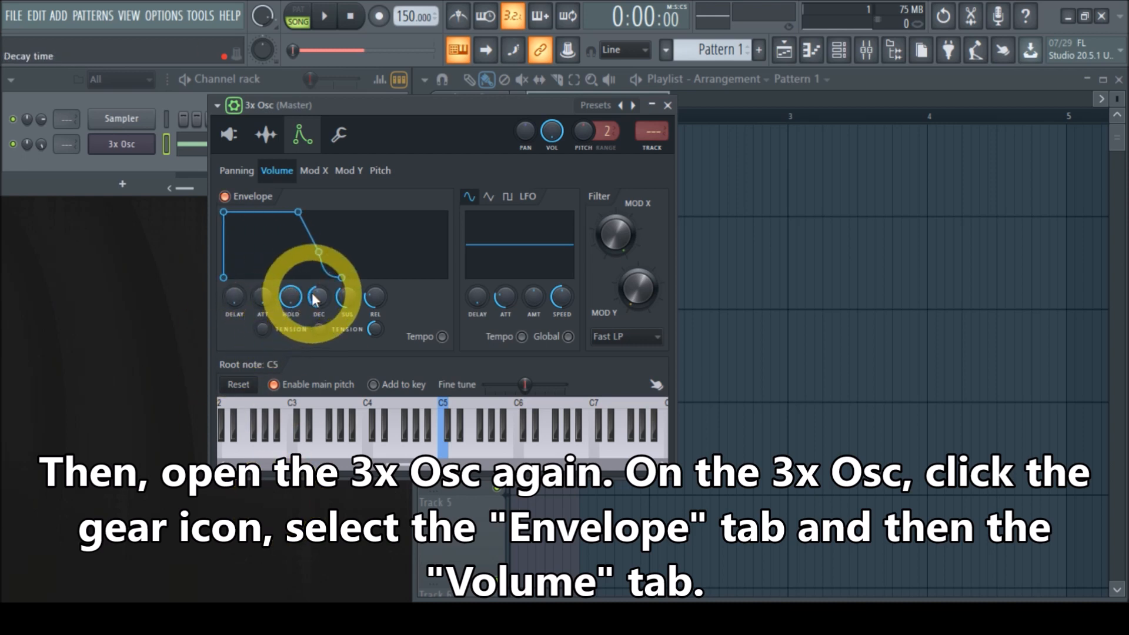
# - Close the volume envelope's decay and sustain, and set its release to 4 steps
pyautogui.moveTo(313, 299); pyautogui.dragTo(312, 290)
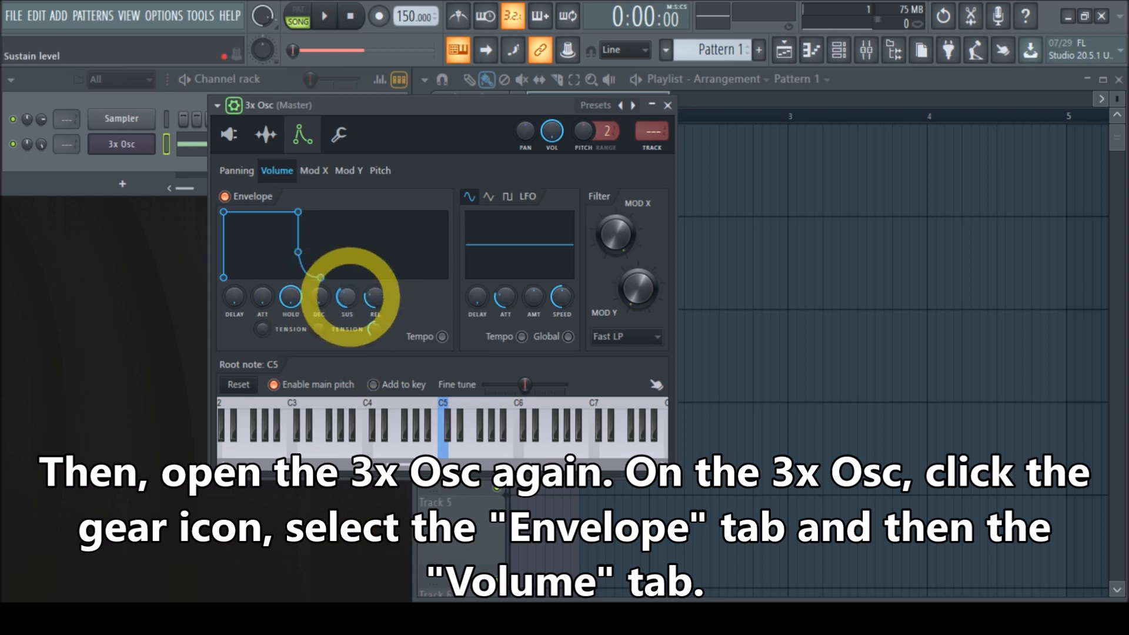
pyautogui.rightClick(373, 297)
pyautogui.moveTo(408, 324)
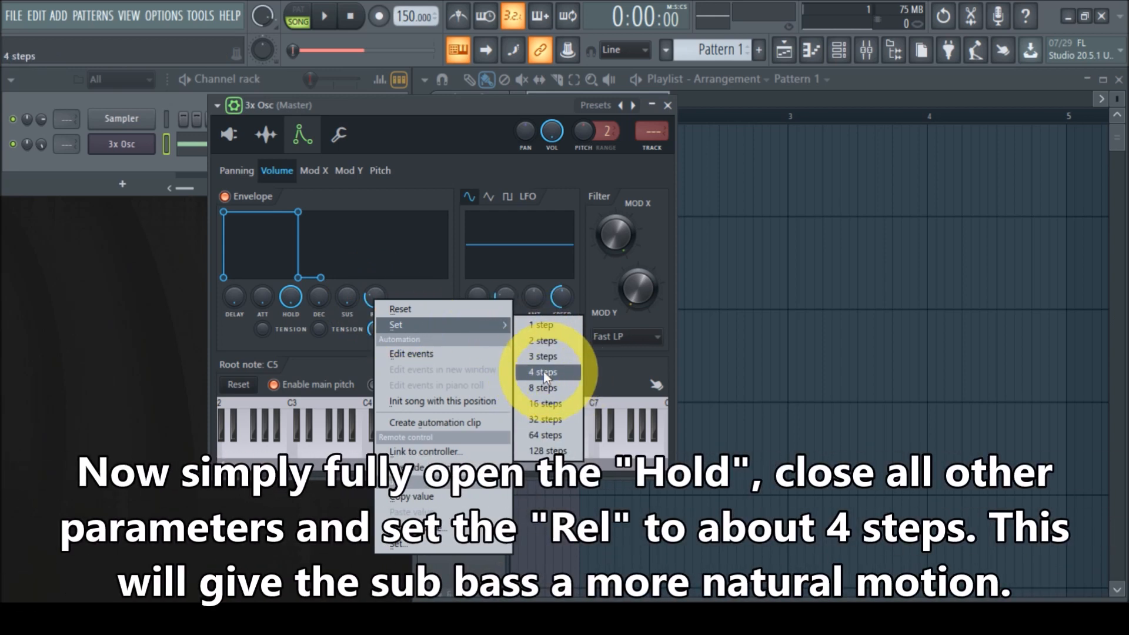
pyautogui.click(543, 372)
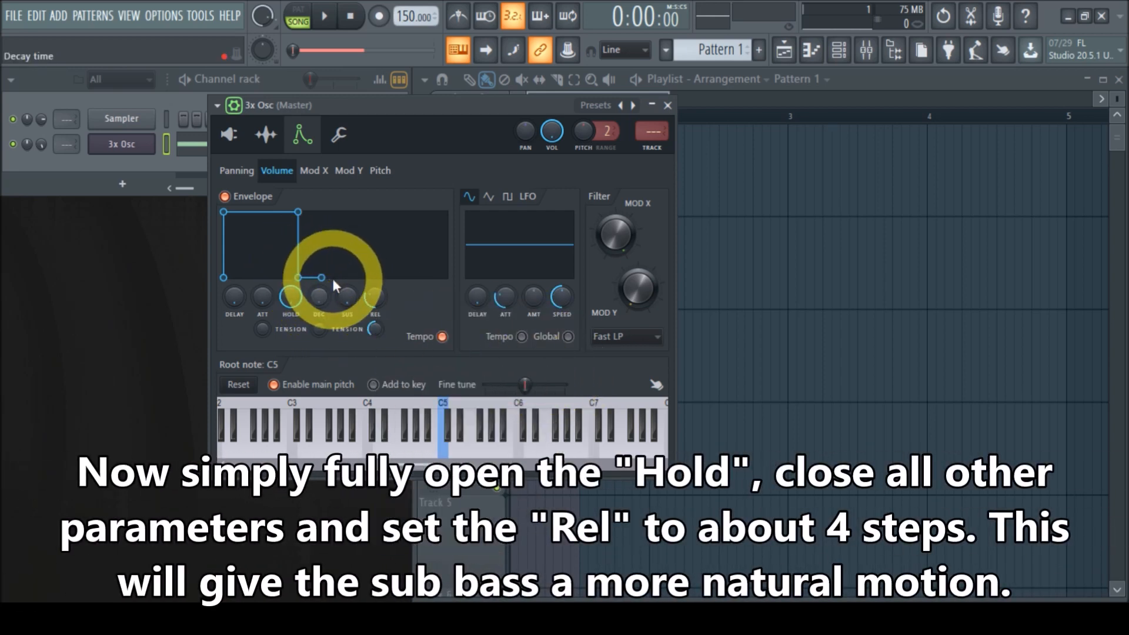
# - Close the 3x Osc window, play the pattern to hear the shaped sub bass, and stop playback
pyautogui.click(668, 106)
pyautogui.click(324, 16)
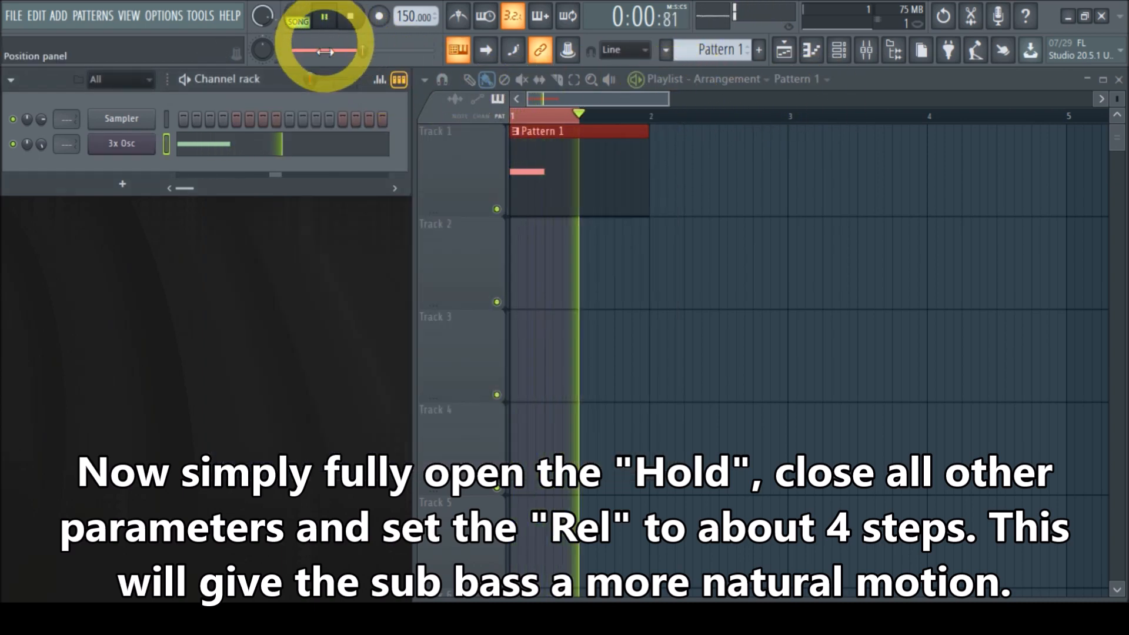
pyautogui.click(351, 19)
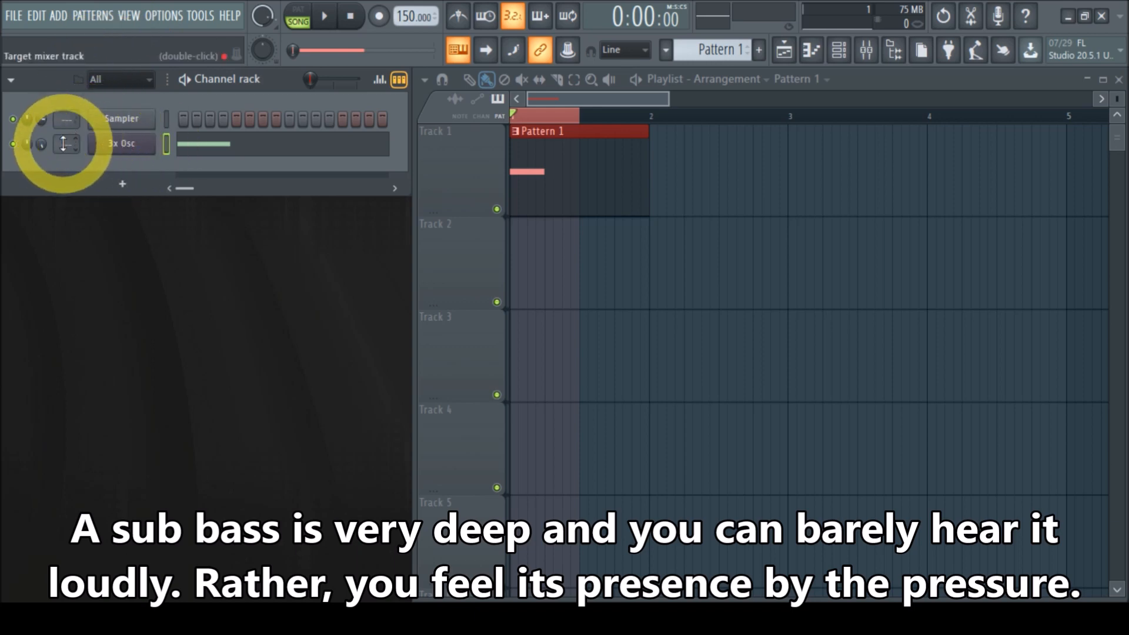
# - Route the 3x Osc channel to mixer track 1 and load Fruity Parametric EQ 2 in the first effect slot of Insert 1
pyautogui.moveTo(63, 144); pyautogui.dragTo(66, 137)
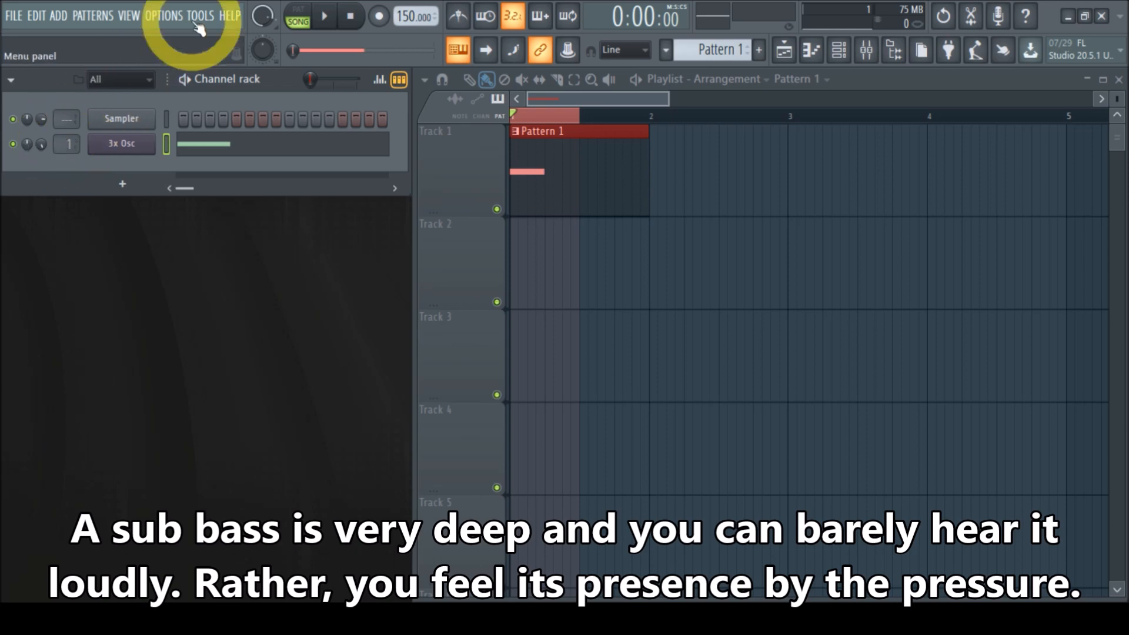
pyautogui.click(138, 17)
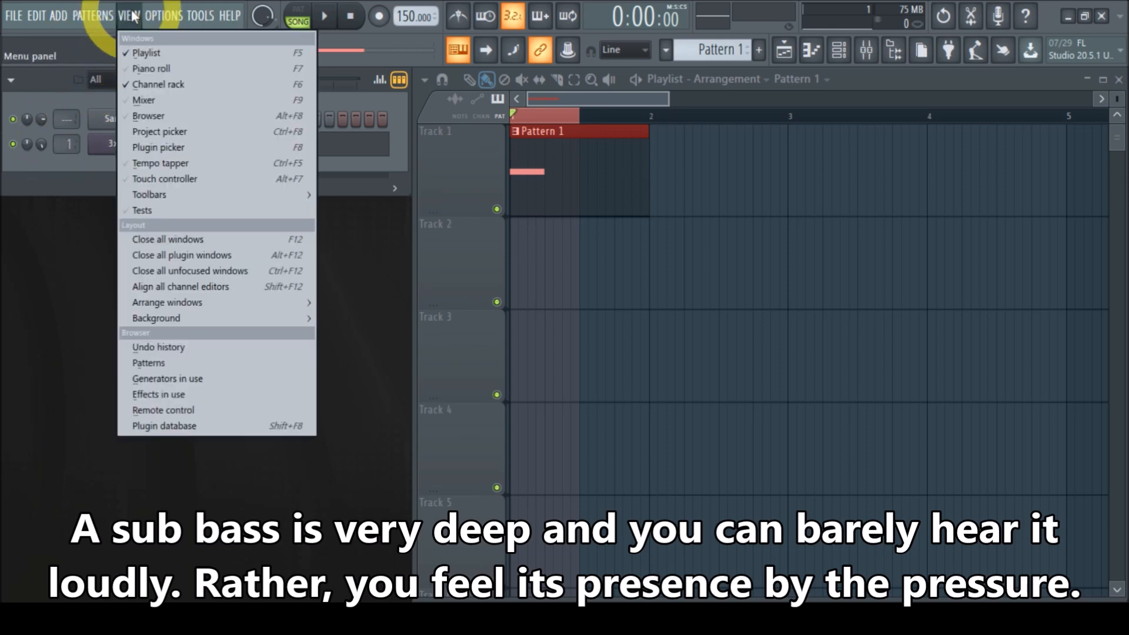
pyautogui.click(142, 95)
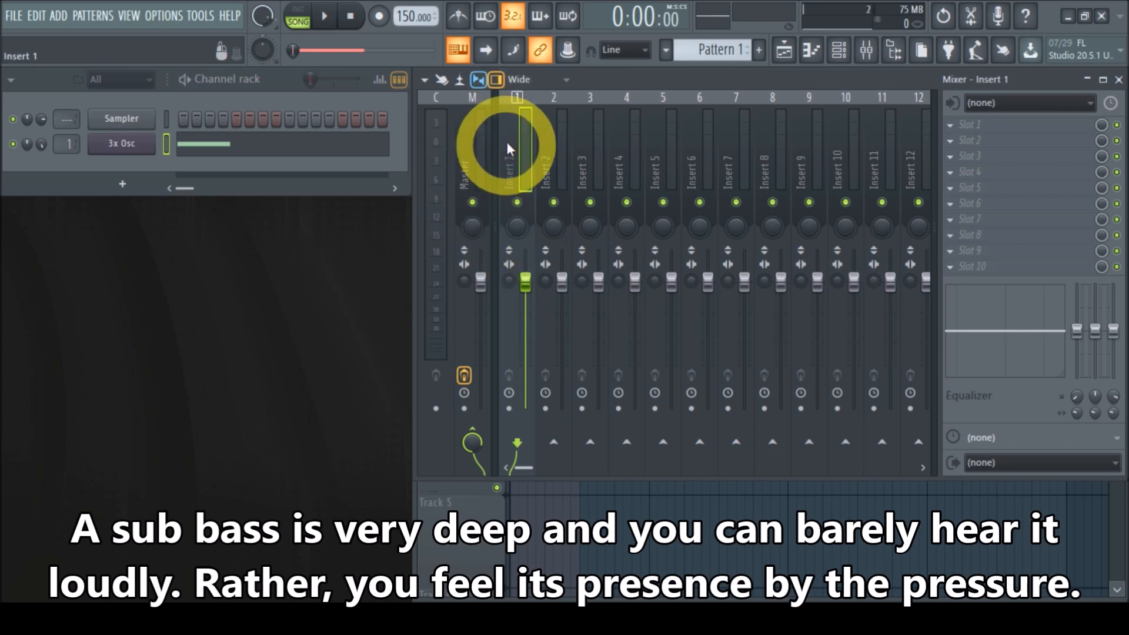
pyautogui.click(950, 128)
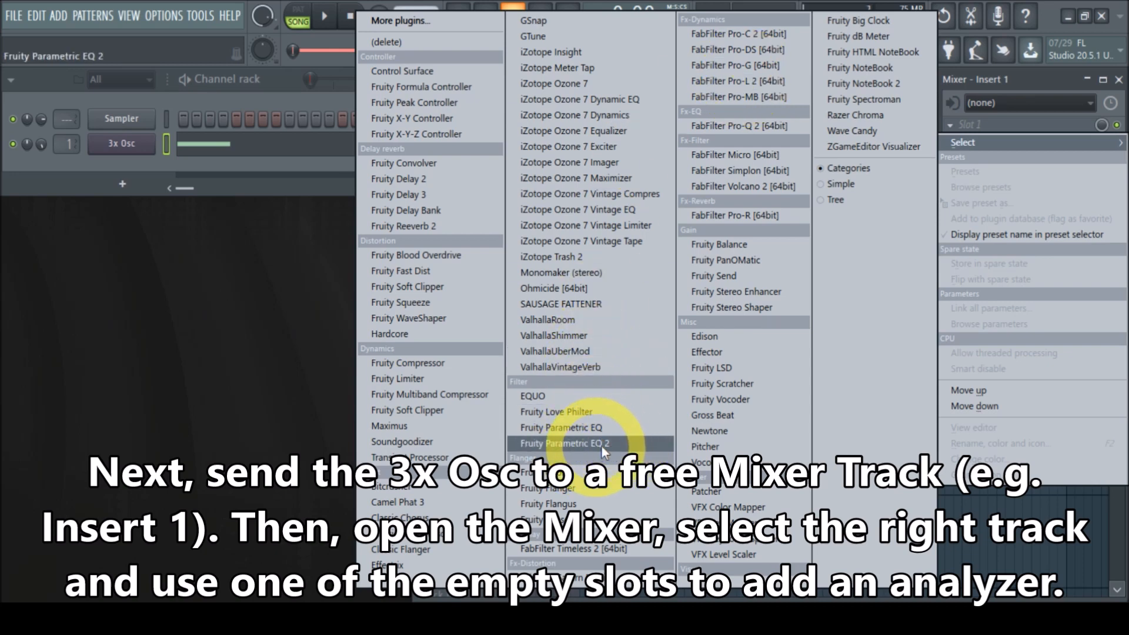
pyautogui.click(573, 445)
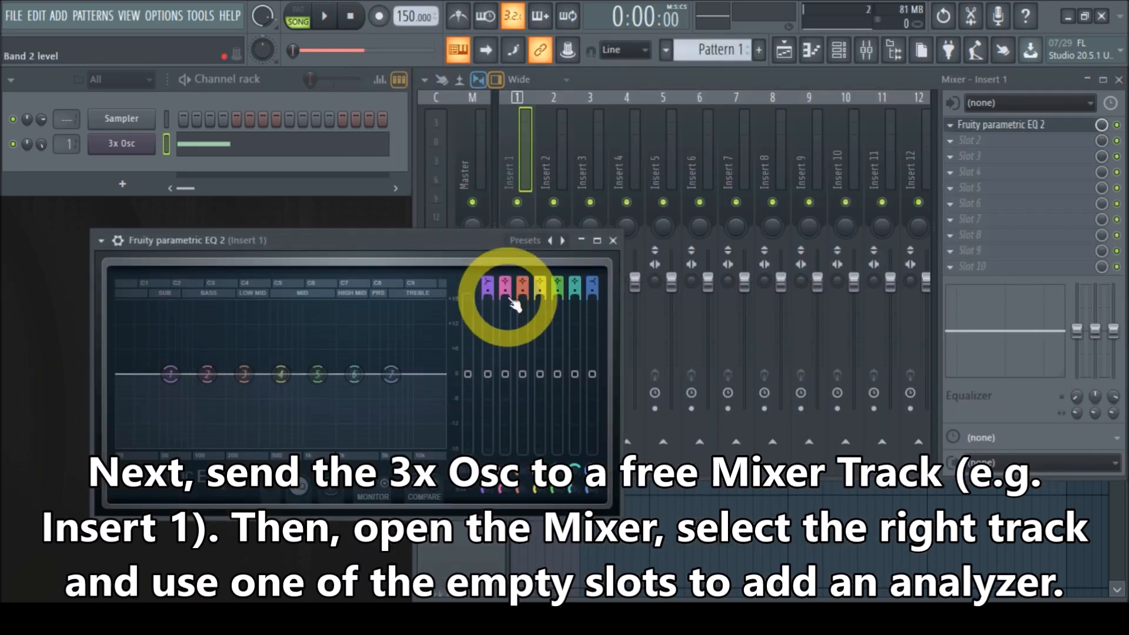
# - Reposition the Parametric EQ 2 window and play the pattern to examine the sub bass frequencies in its analyzer
pyautogui.moveTo(408, 255); pyautogui.dragTo(446, 215)
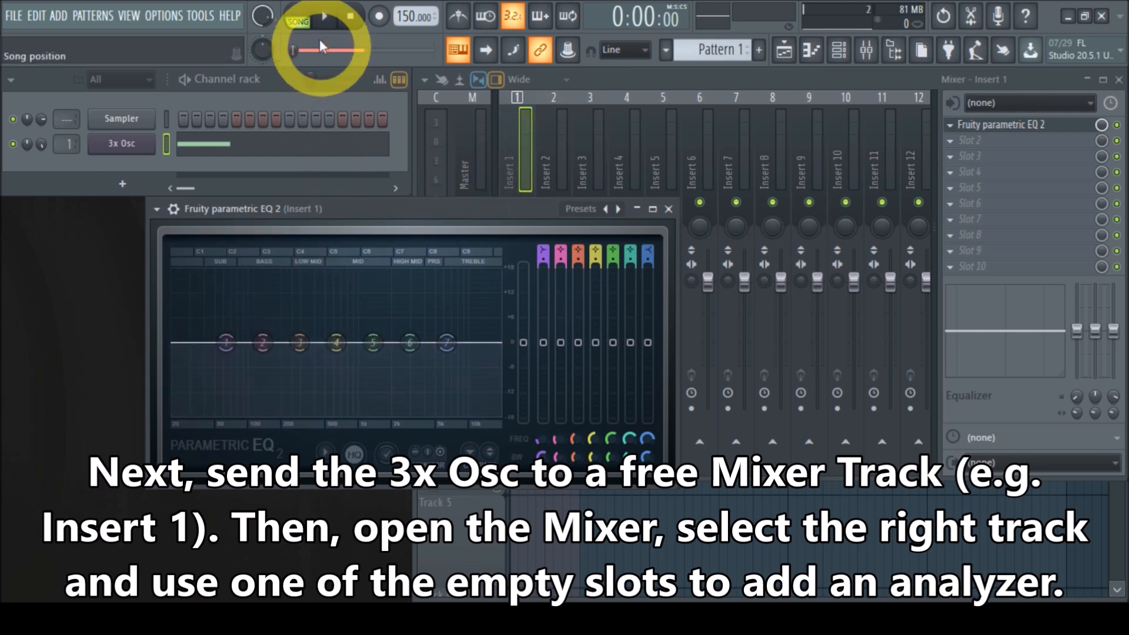
pyautogui.click(324, 16)
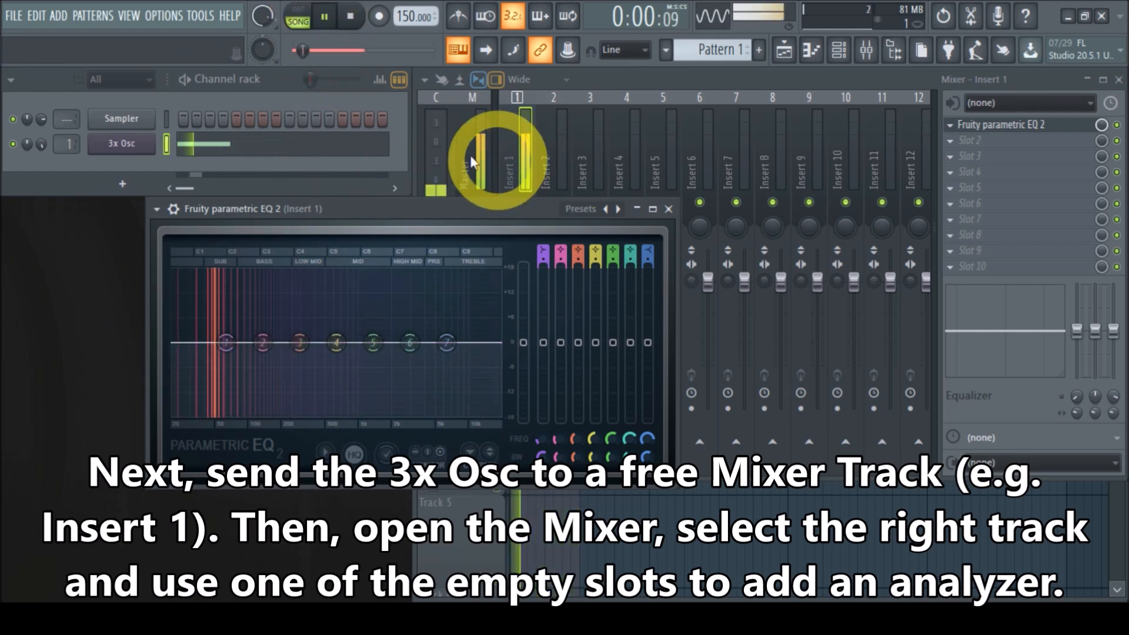
pyautogui.click(350, 17)
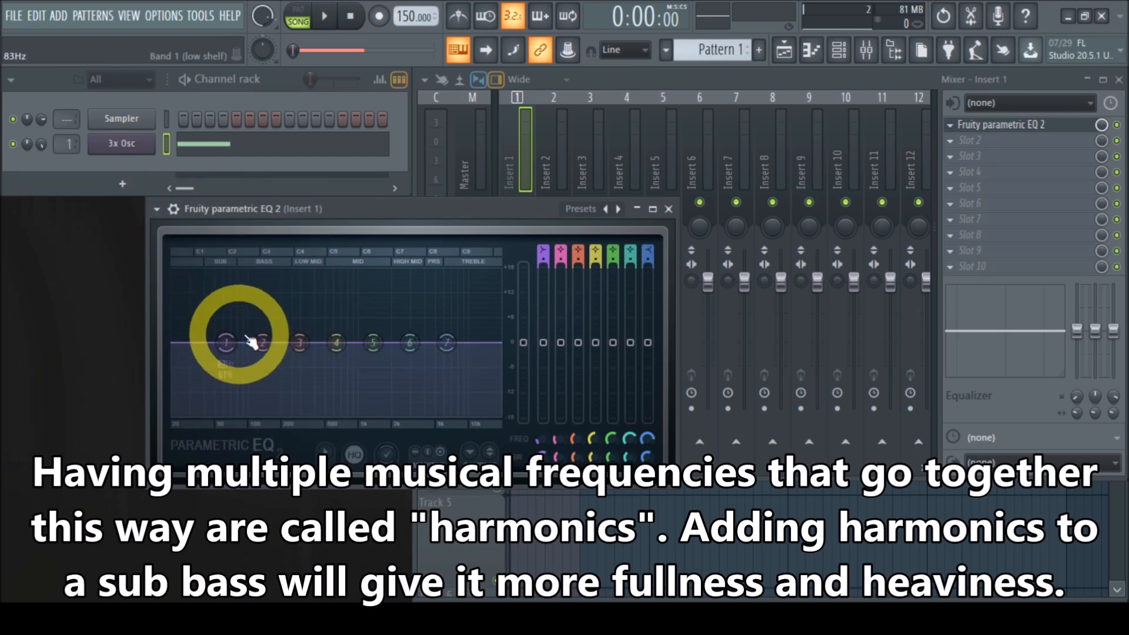
# - Arrange the EQ and 3x Osc windows, return the 3x Osc to its oscillator settings, and open oscillator 2's mix level slightly
pyautogui.moveTo(271, 211); pyautogui.dragTo(121, 323)
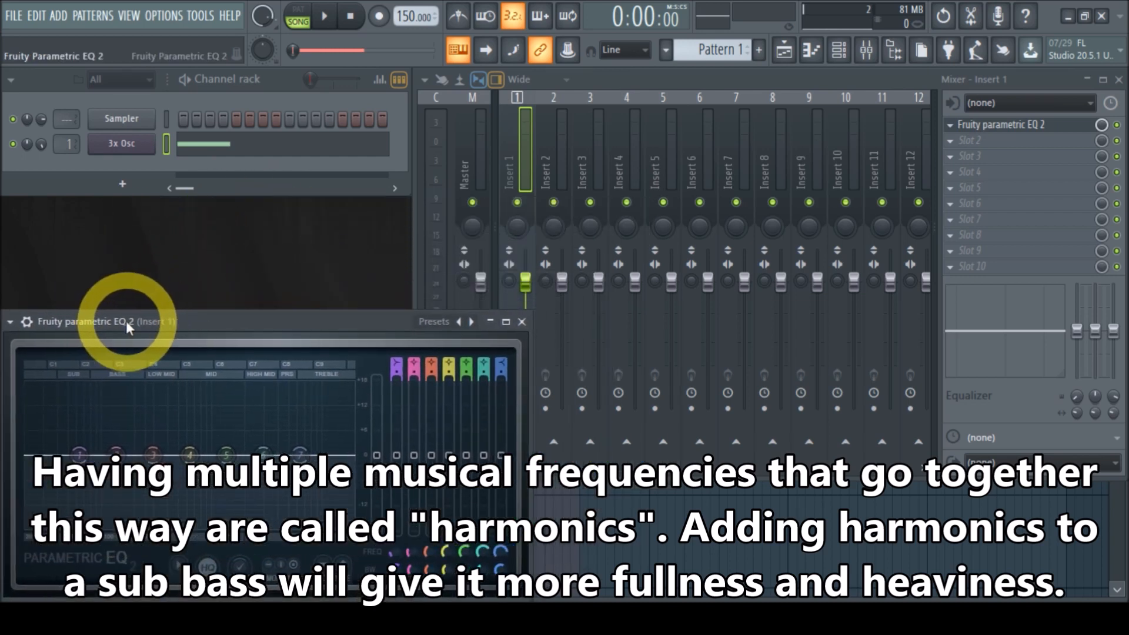
pyautogui.click(135, 152)
pyautogui.click(236, 135)
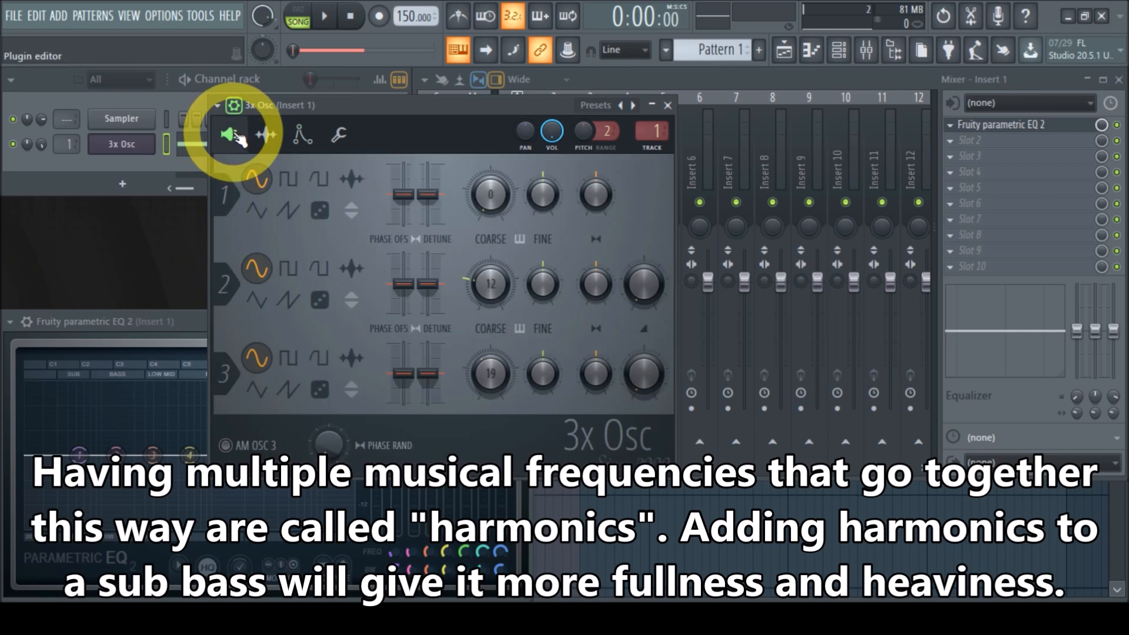
pyautogui.moveTo(384, 109); pyautogui.dragTo(457, 101)
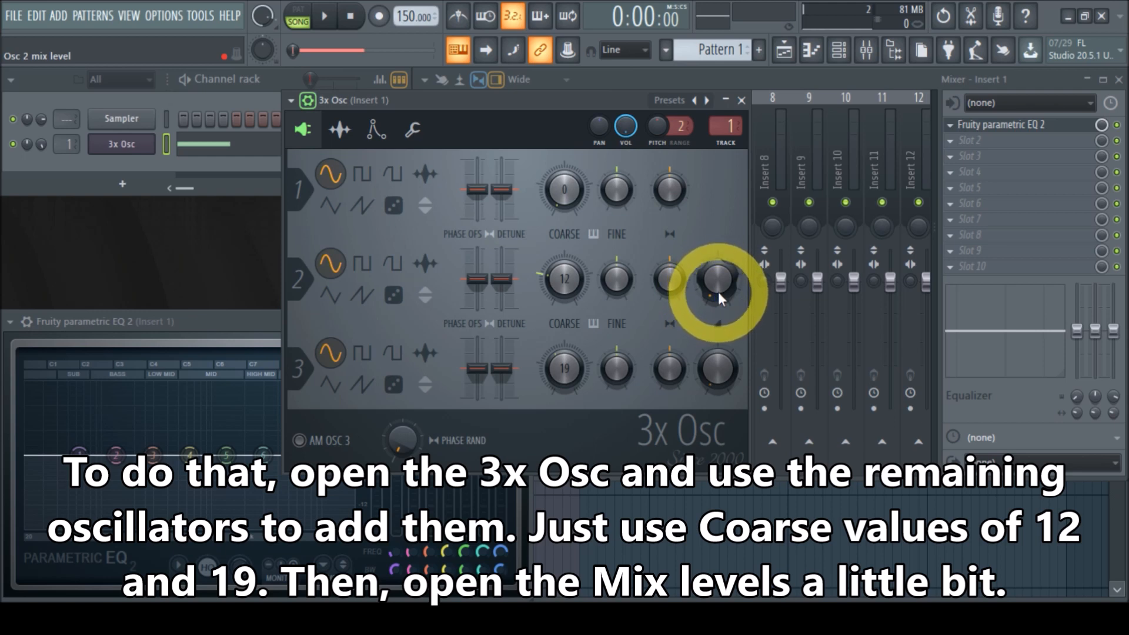
pyautogui.moveTo(718, 292)
pyautogui.mouseDown()
pyautogui.moveTo(711, 232)
pyautogui.moveTo(698, 242)
pyautogui.moveTo(693, 328)
pyautogui.moveTo(705, 293)
pyautogui.mouseUp()
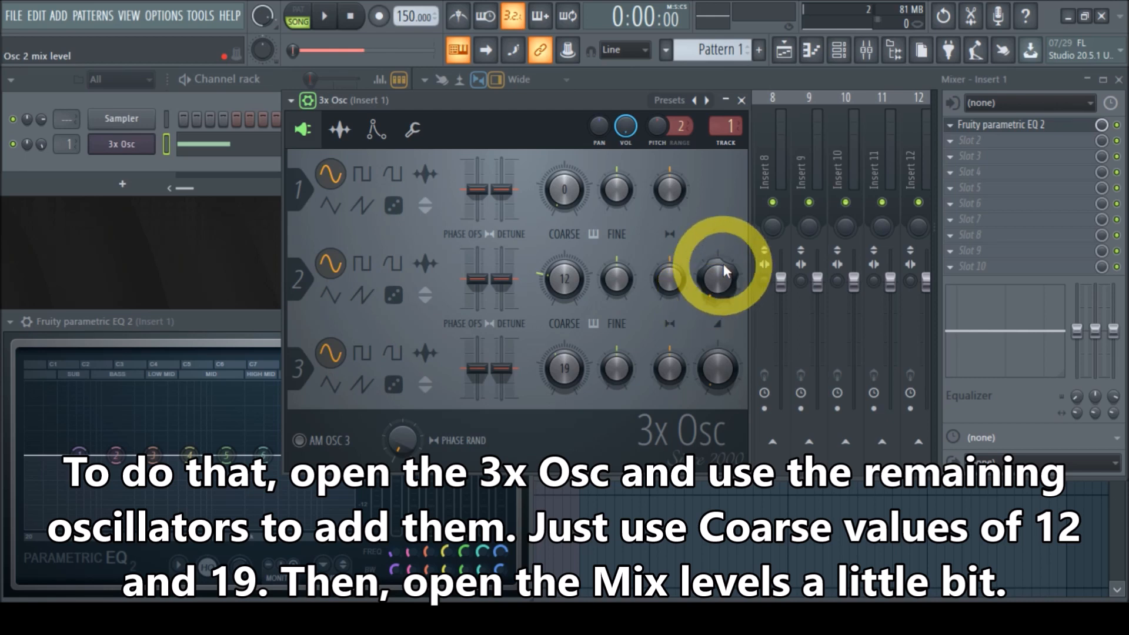
# - Play the pattern while rebalancing oscillator 2's mix level against the fundamental, stop playback, and readjust that level
pyautogui.click(324, 16)
pyautogui.moveTo(722, 303); pyautogui.dragTo(670, 241)
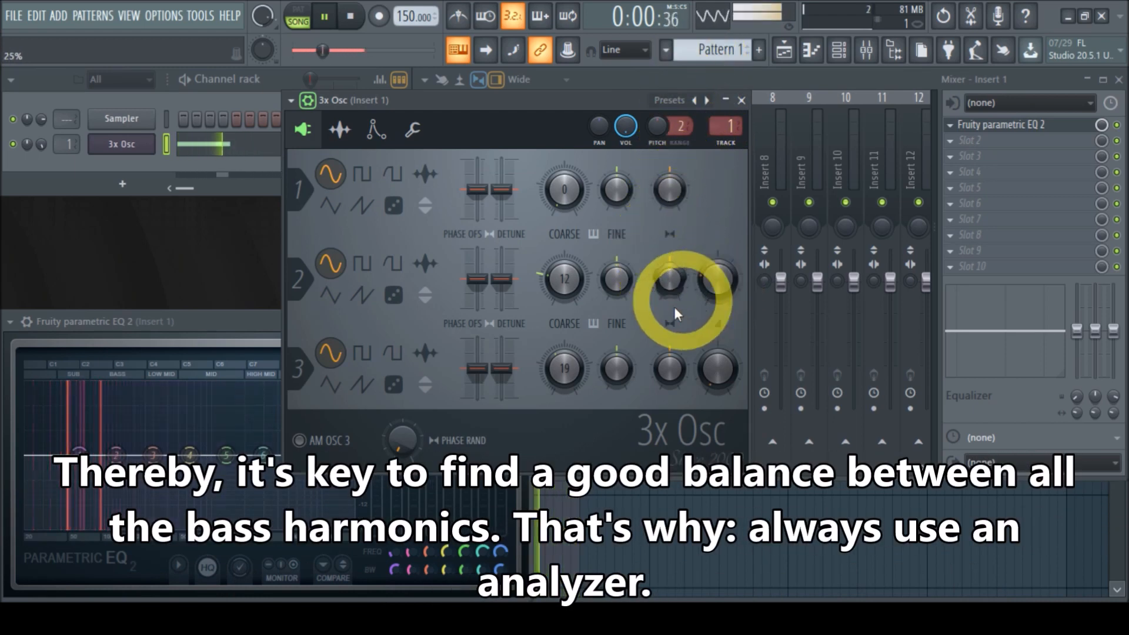
pyautogui.click(351, 17)
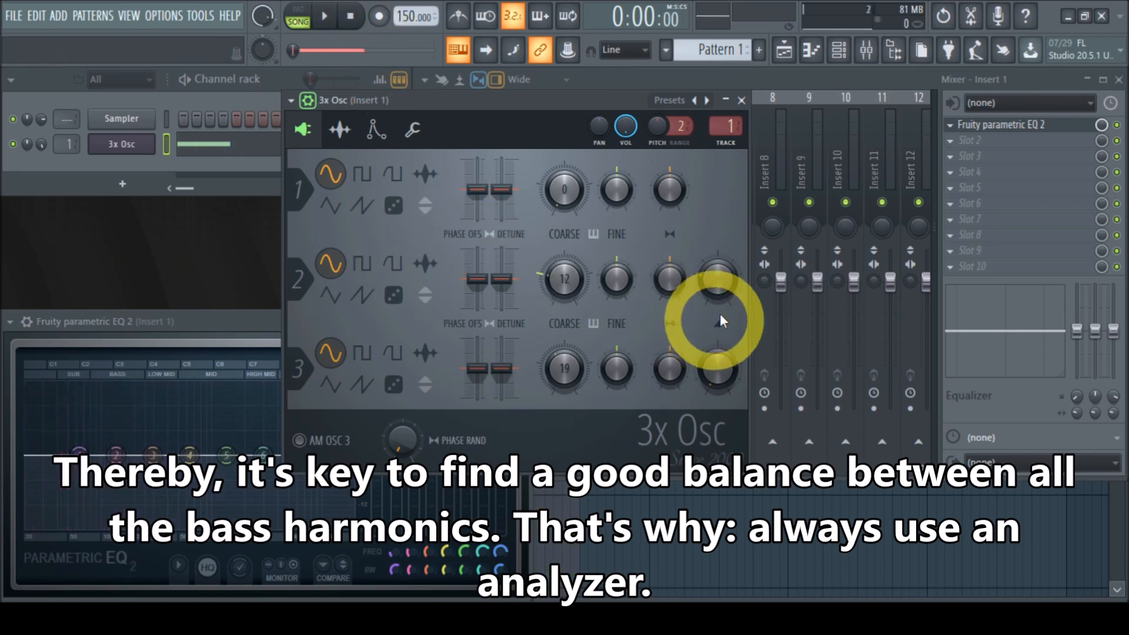
pyautogui.moveTo(720, 279); pyautogui.dragTo(672, 234)
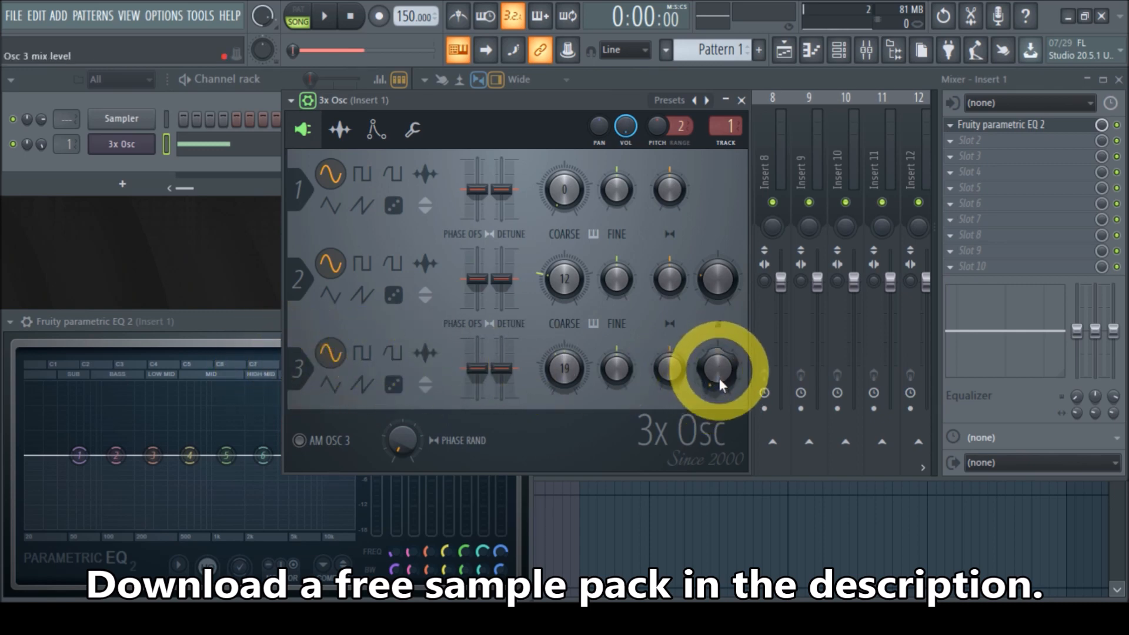
# - Open oscillator 3's mix level slightly to add the third harmonic, fine-tune it during playback, and stop the pattern
pyautogui.moveTo(720, 382); pyautogui.dragTo(711, 404)
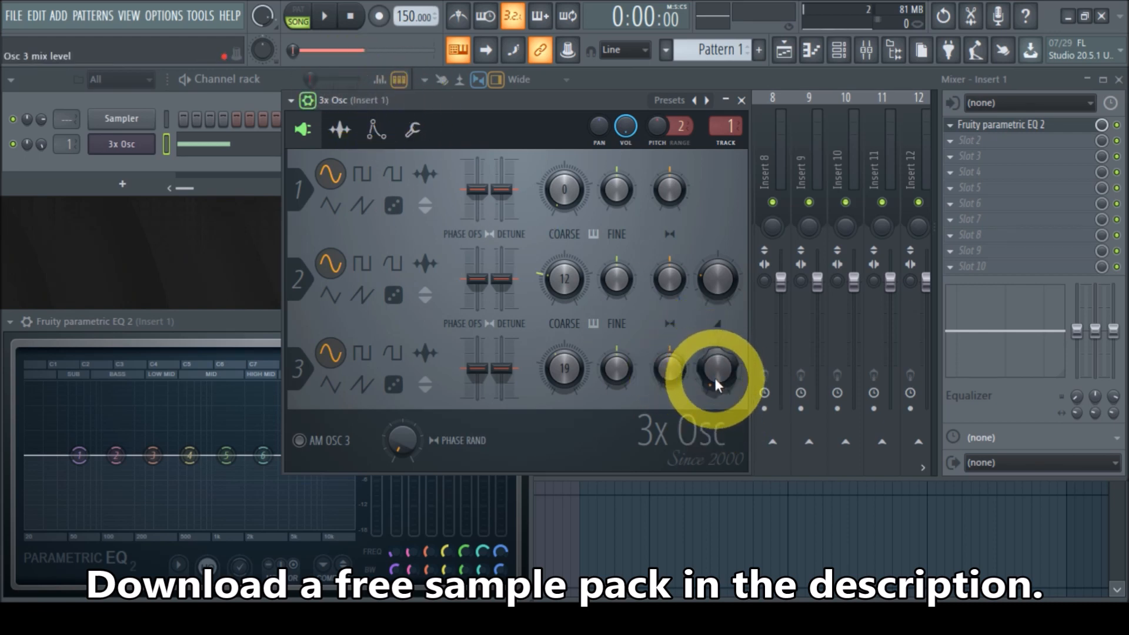
pyautogui.click(324, 15)
pyautogui.moveTo(707, 383)
pyautogui.mouseDown()
pyautogui.moveTo(702, 357)
pyautogui.moveTo(714, 381)
pyautogui.mouseUp()
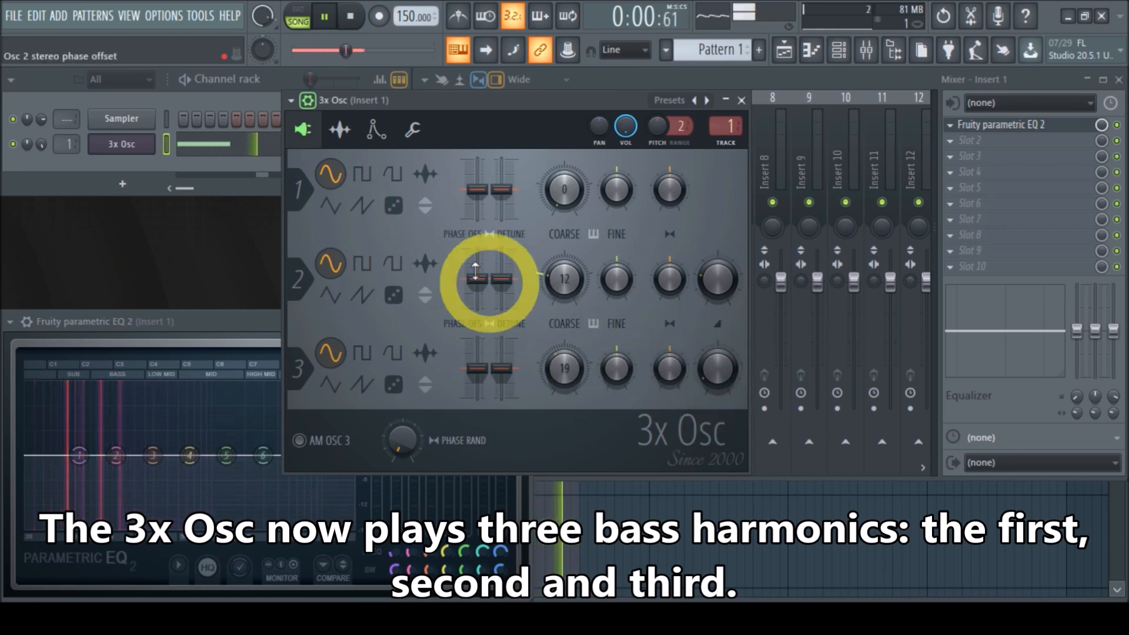
pyautogui.click(351, 17)
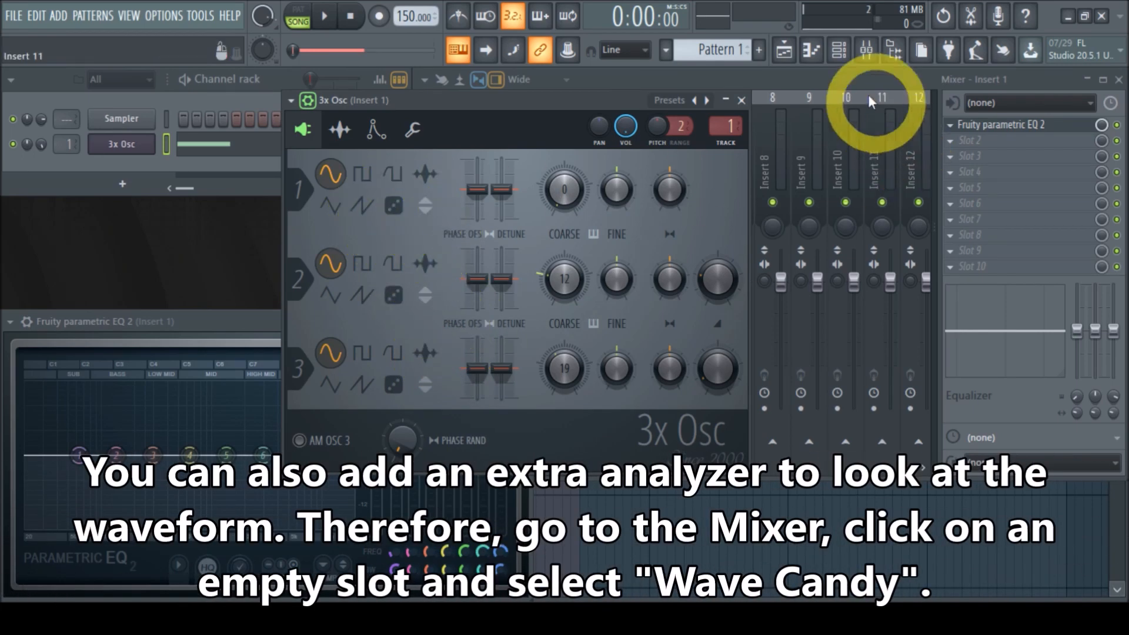
# - Load Wave Candy in the tenth effect slot of Insert 1 and enlarge its waveform display
pyautogui.click(820, 78)
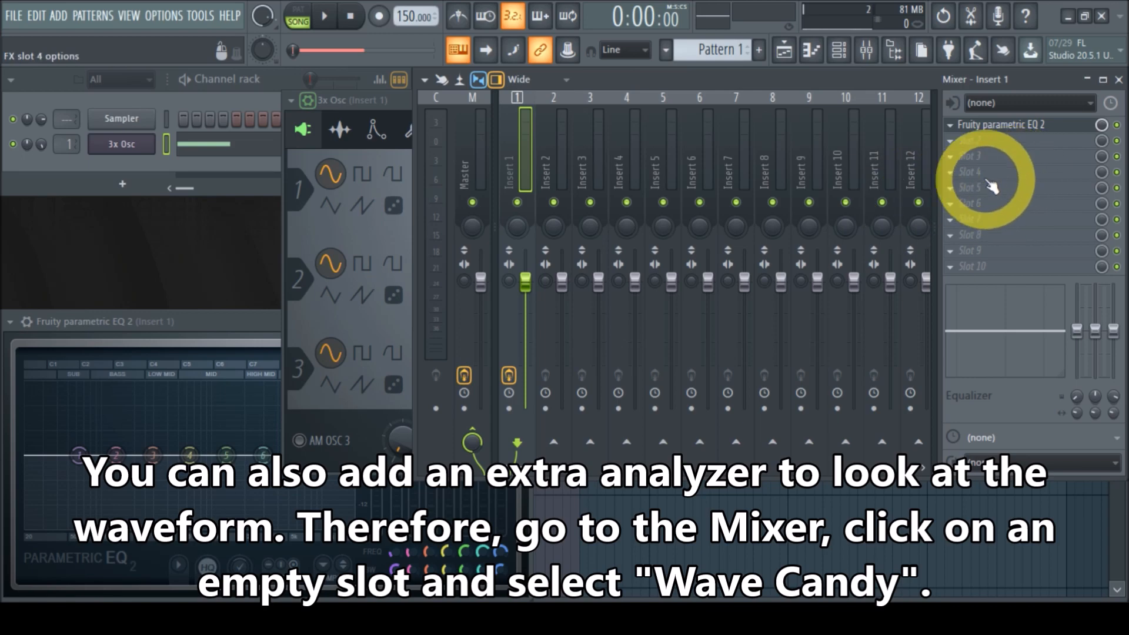
pyautogui.click(957, 279)
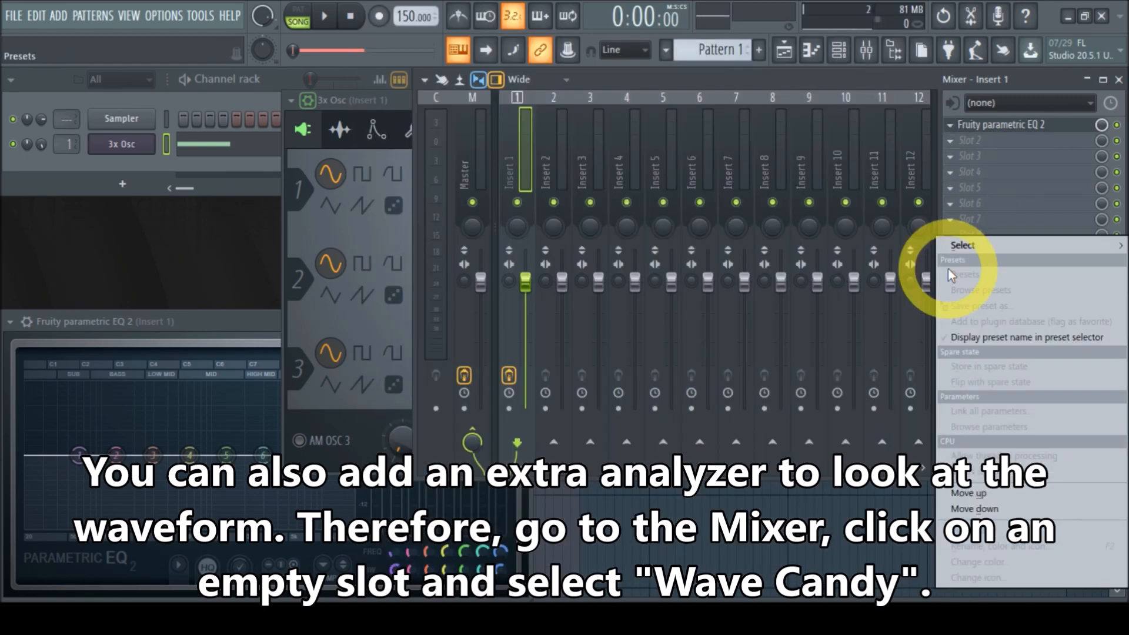
pyautogui.moveTo(961, 248)
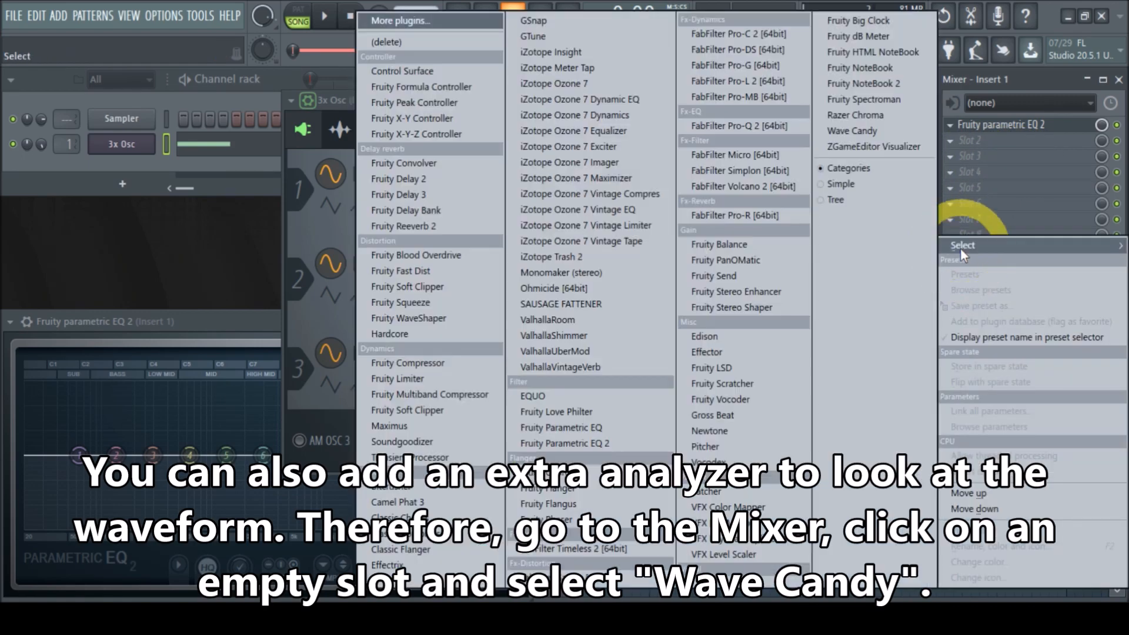
pyautogui.click(852, 132)
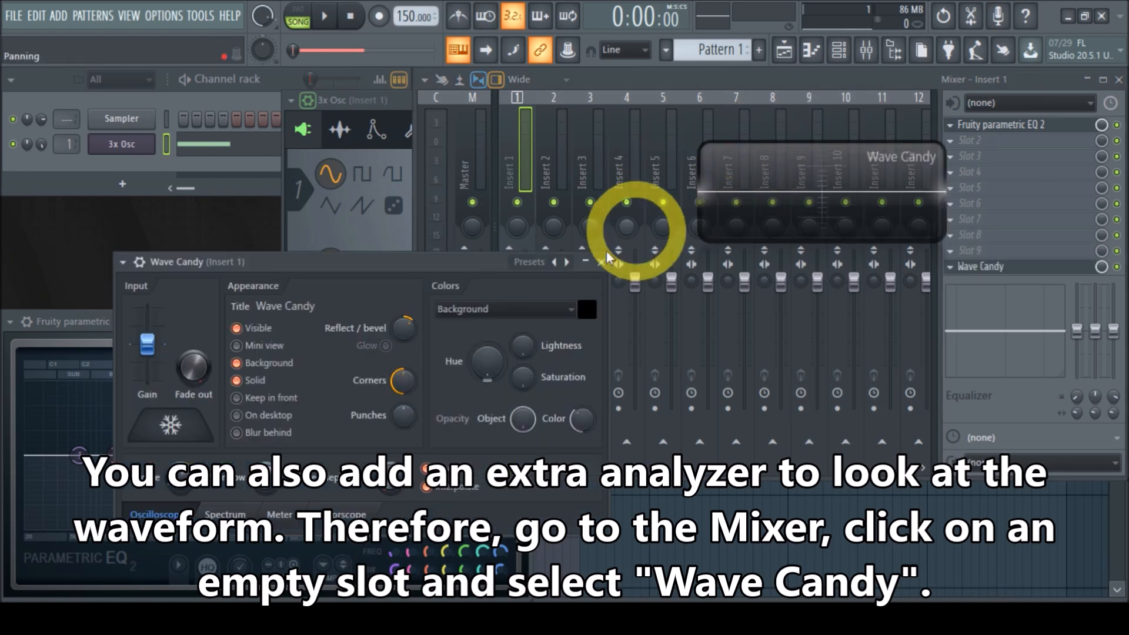
pyautogui.moveTo(454, 259); pyautogui.dragTo(488, 184)
pyautogui.moveTo(731, 239); pyautogui.dragTo(528, 311)
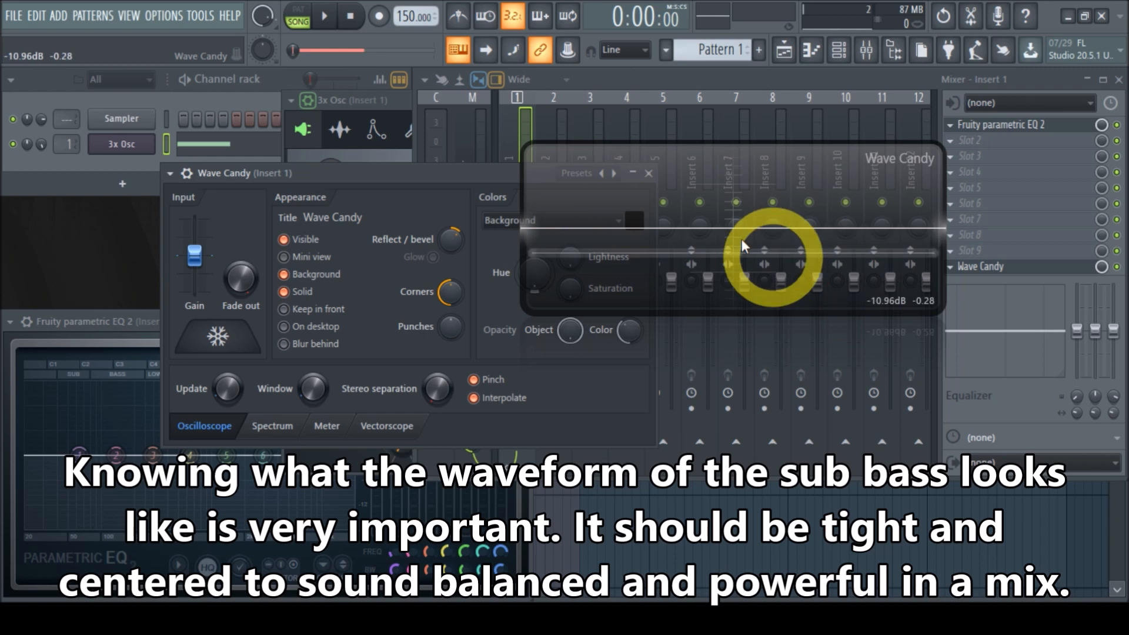
# - Play the pattern to adjust Wave Candy's oscilloscope update, enable Keep in front and Blur behind, and pause playback
pyautogui.click(325, 16)
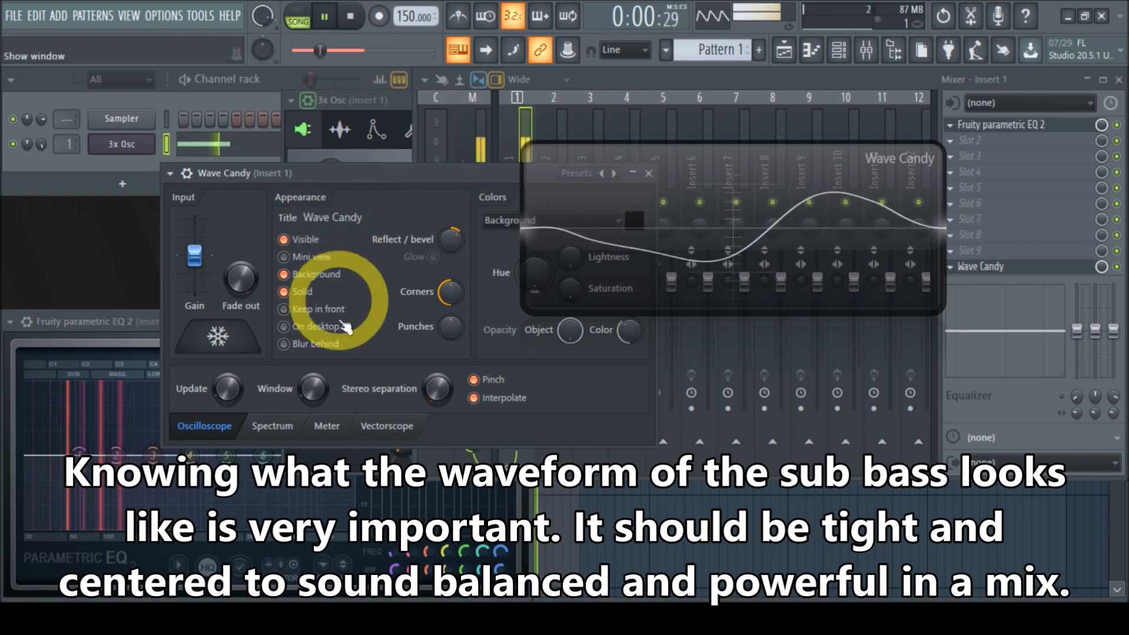
pyautogui.moveTo(226, 401); pyautogui.dragTo(233, 389)
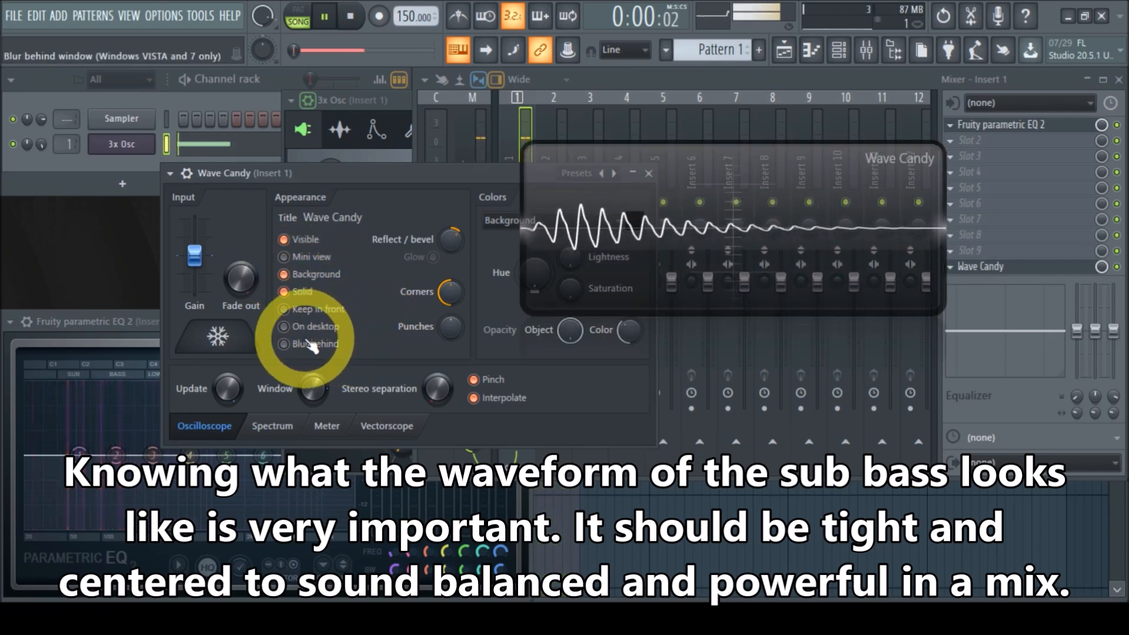
pyautogui.click(300, 345)
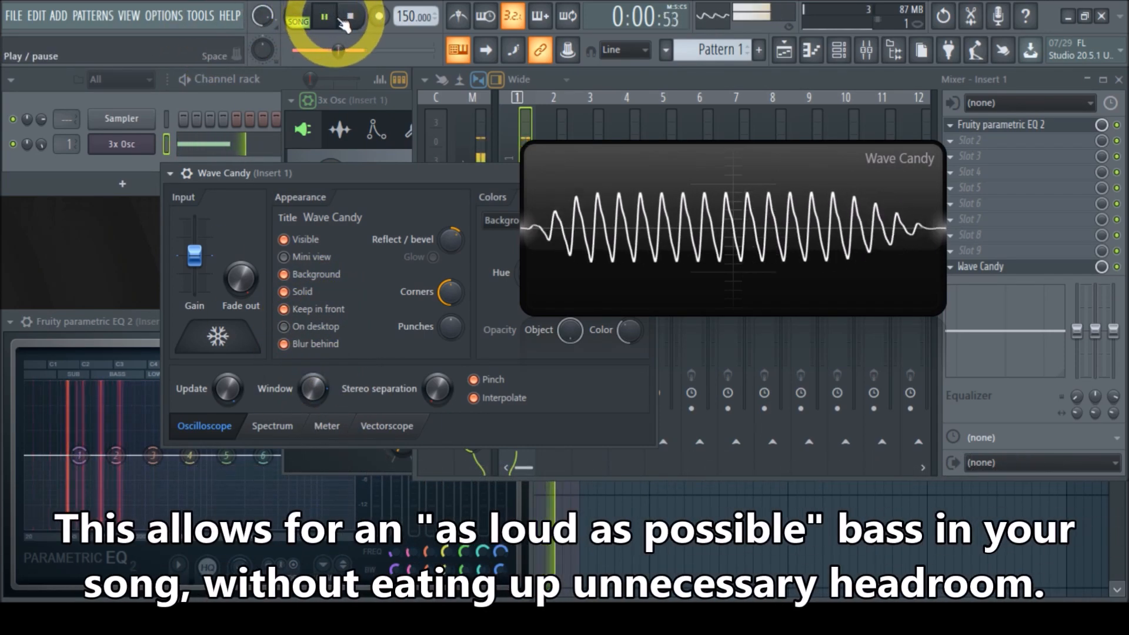
pyautogui.click(342, 19)
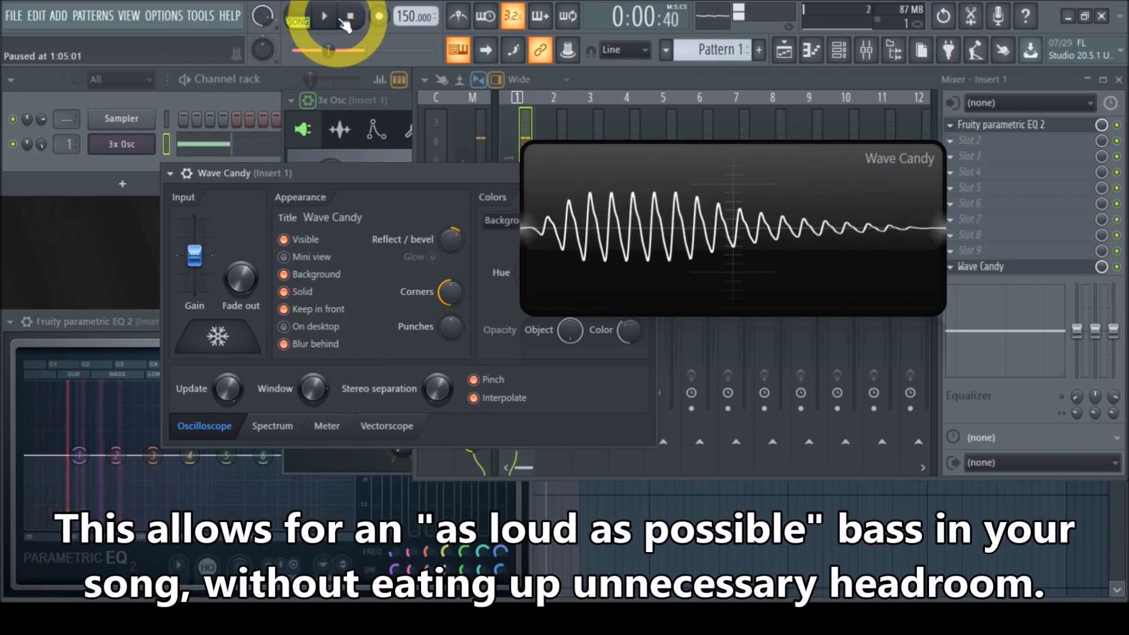
pyautogui.click(383, 216)
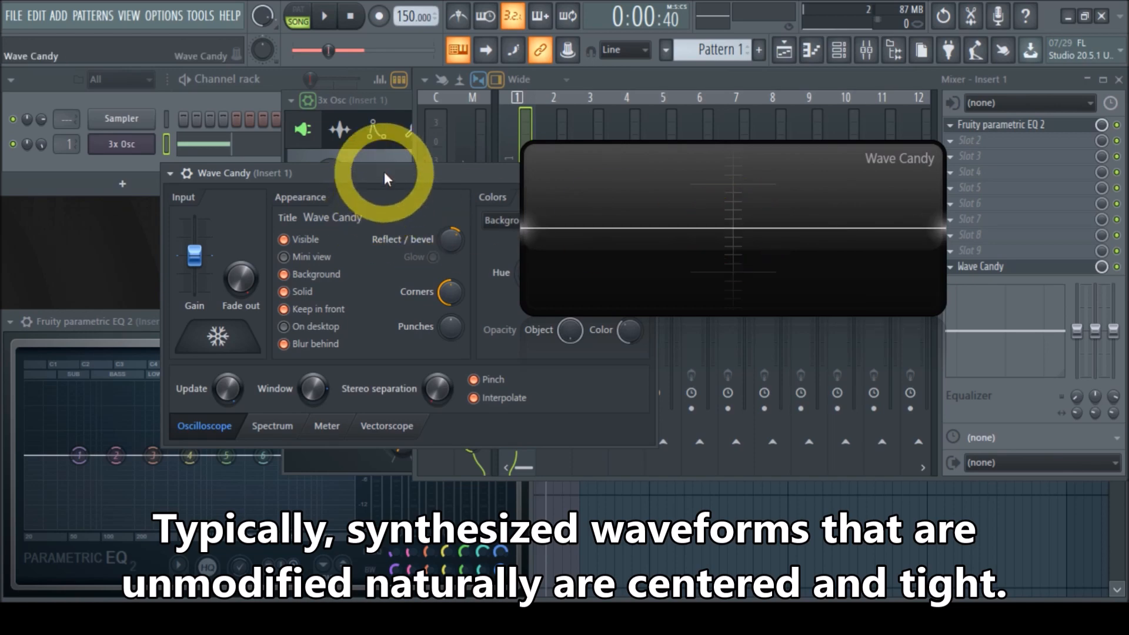
# - Close the Wave Candy settings, Parametric EQ 2 and 3x Osc windows, leaving the waveform display open
pyautogui.moveTo(384, 171); pyautogui.dragTo(342, 125)
pyautogui.click(116, 454)
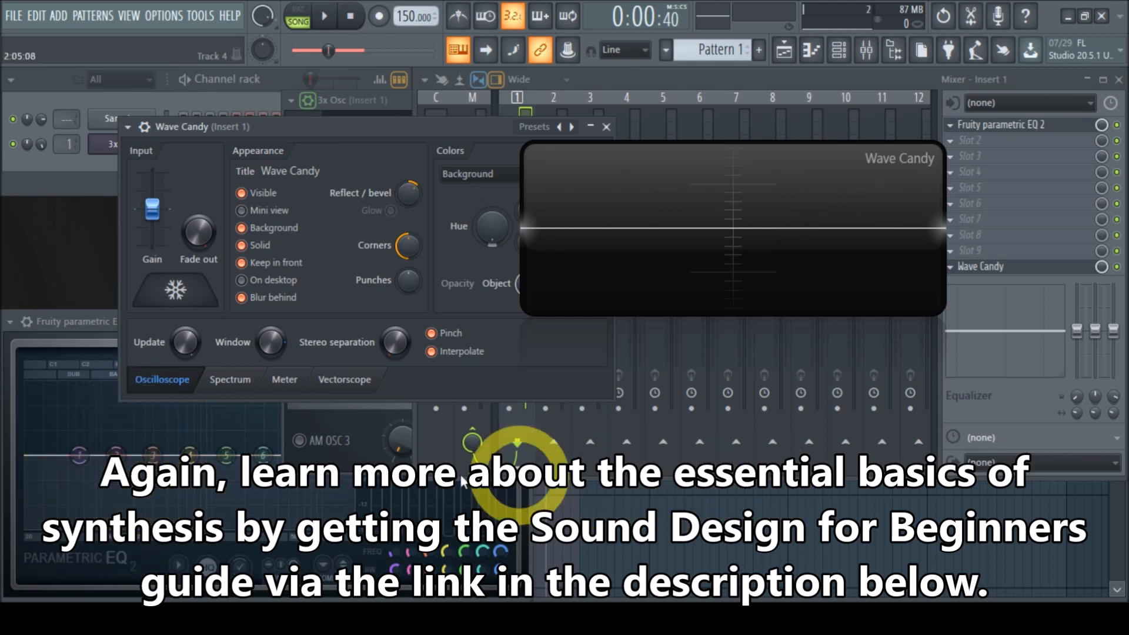
pyautogui.moveTo(333, 128); pyautogui.dragTo(294, 155)
pyautogui.moveTo(404, 155); pyautogui.dragTo(308, 166)
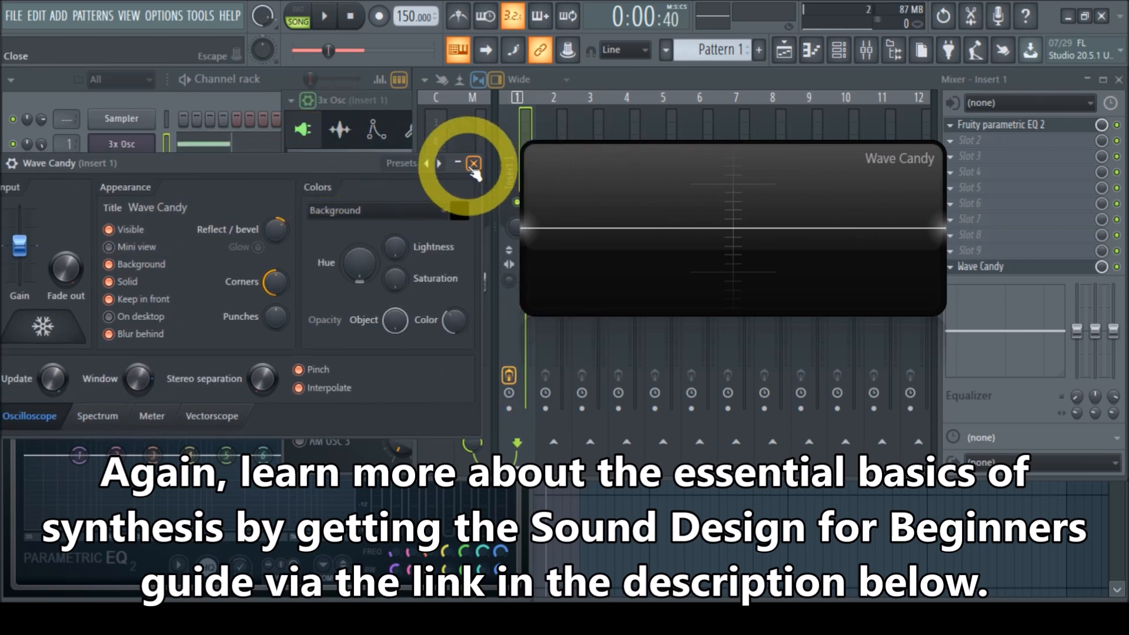
pyautogui.click(472, 165)
pyautogui.click(522, 322)
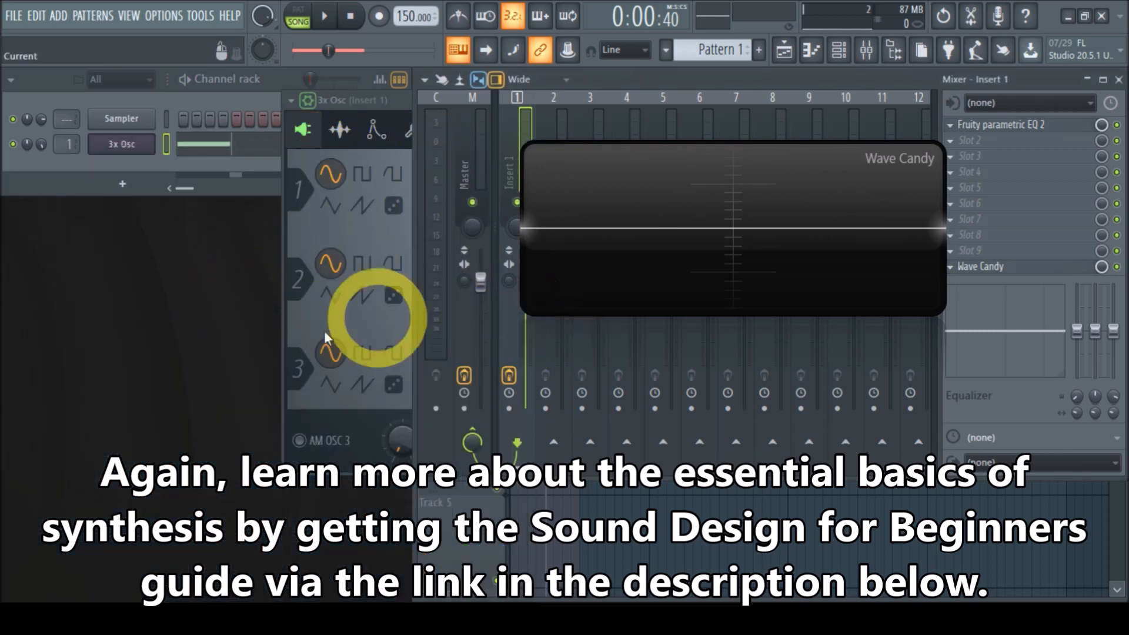
pyautogui.click(287, 318)
pyautogui.click(739, 93)
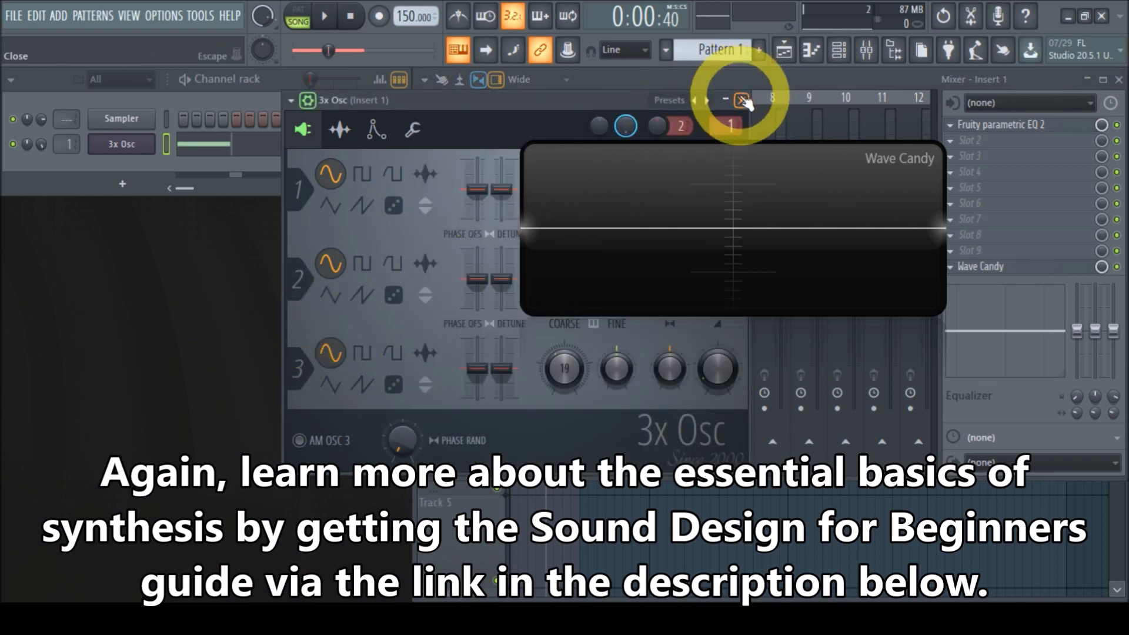
# - Move the waveform display below the mixer's effect slots, reopen Fruity Parametric EQ 2, and close the mixer
pyautogui.moveTo(721, 168); pyautogui.dragTo(905, 450)
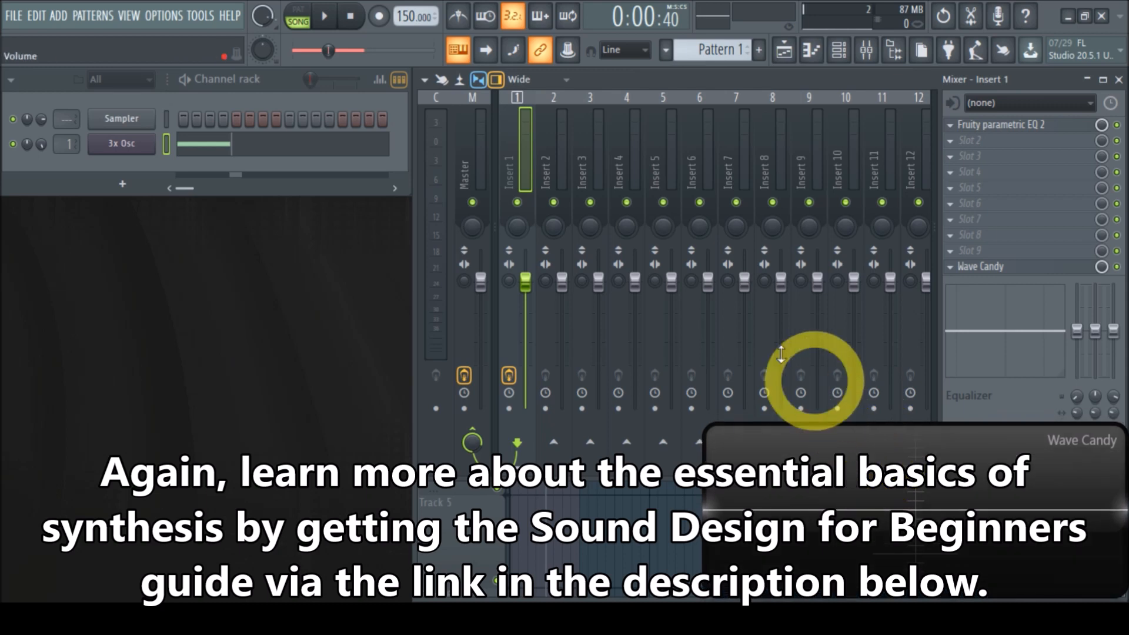
pyautogui.click(1021, 125)
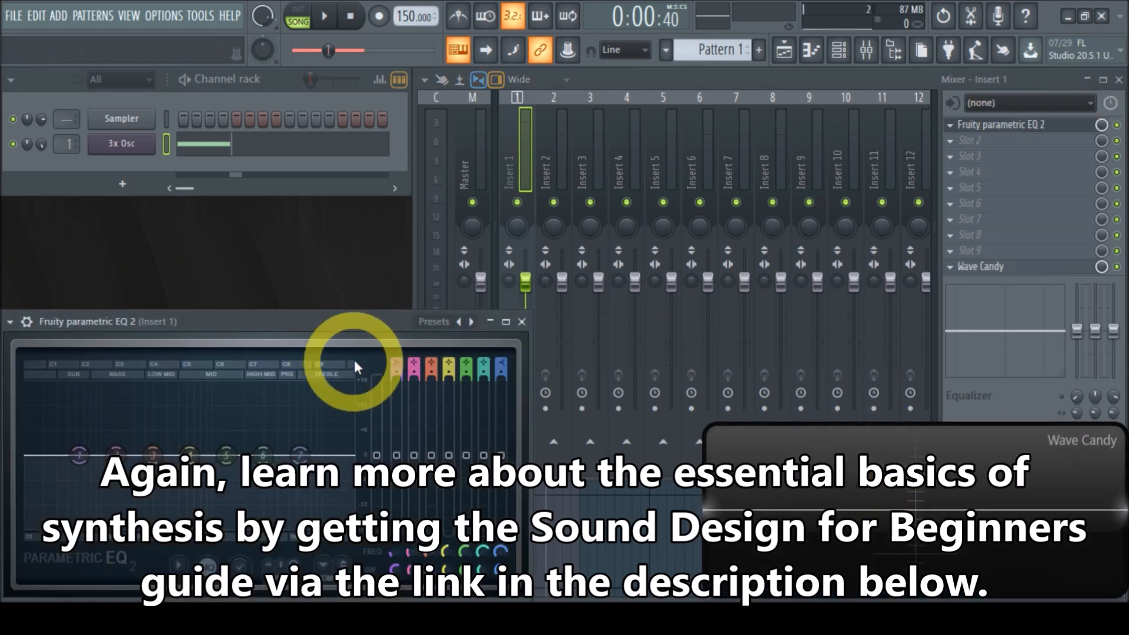
pyautogui.click(1119, 79)
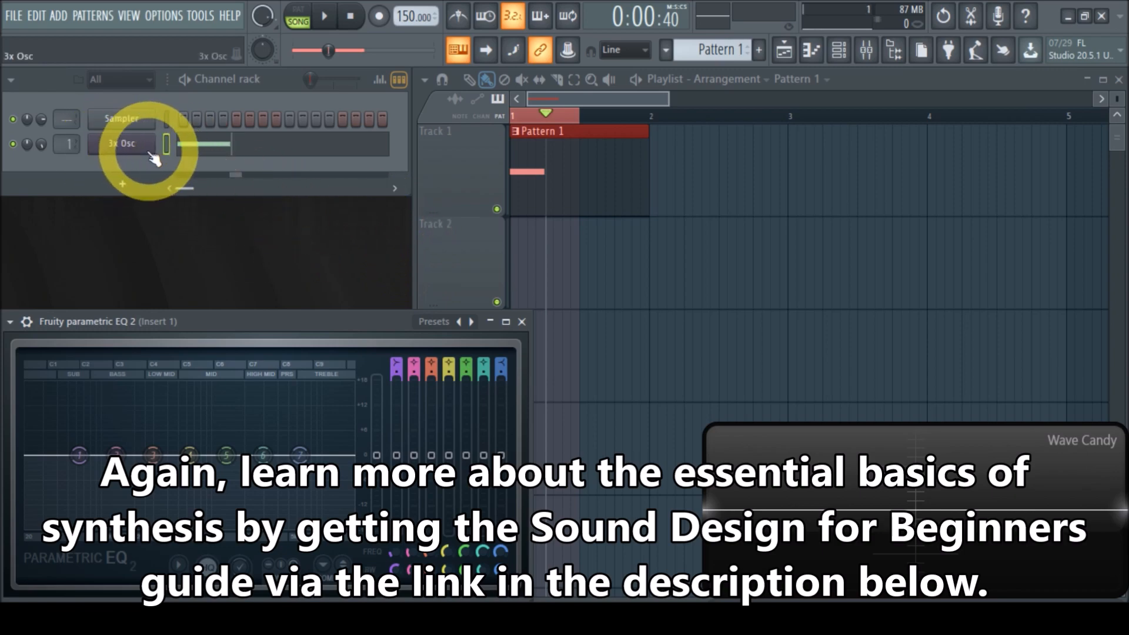
# - Add a Sytrus synth channel and widen its window across most of the workspace
pyautogui.click(59, 17)
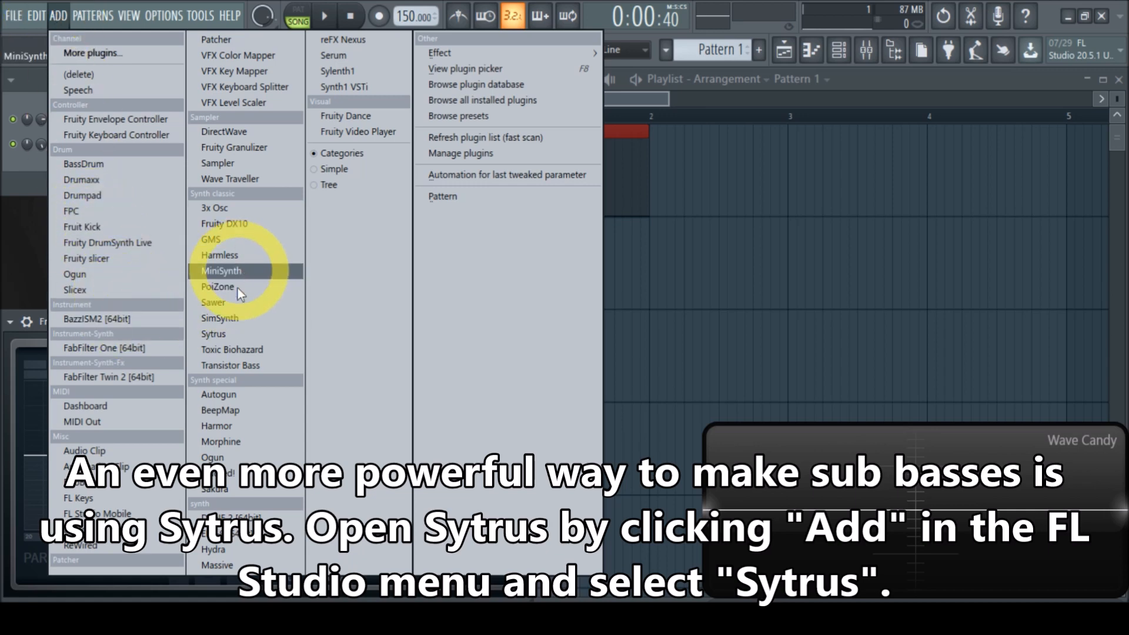
pyautogui.click(218, 335)
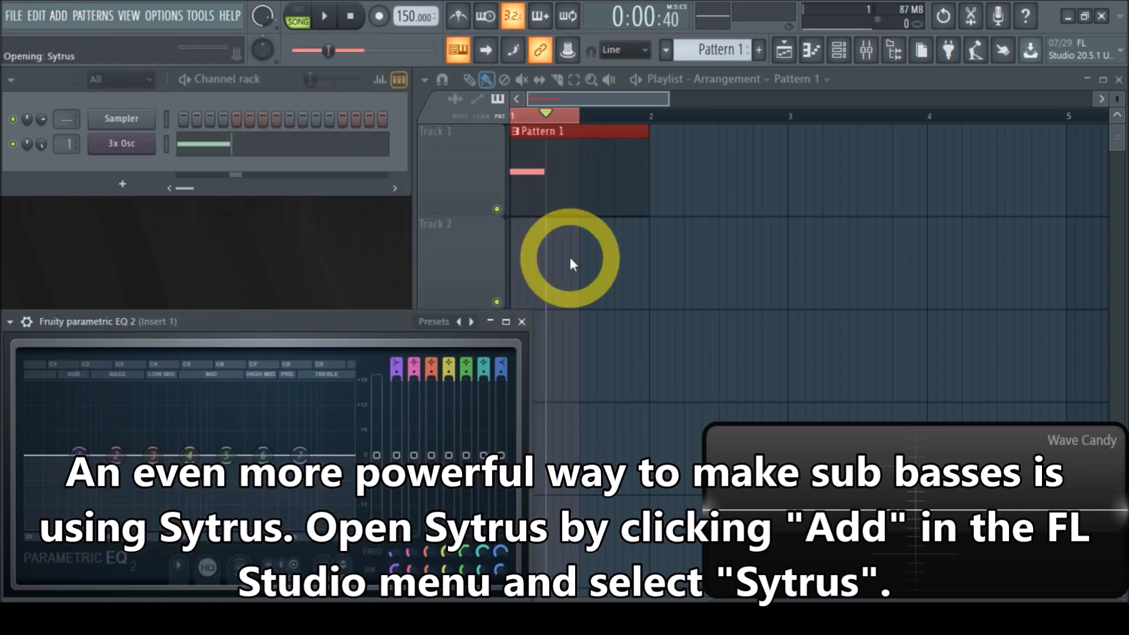
pyautogui.moveTo(455, 294); pyautogui.dragTo(386, 92)
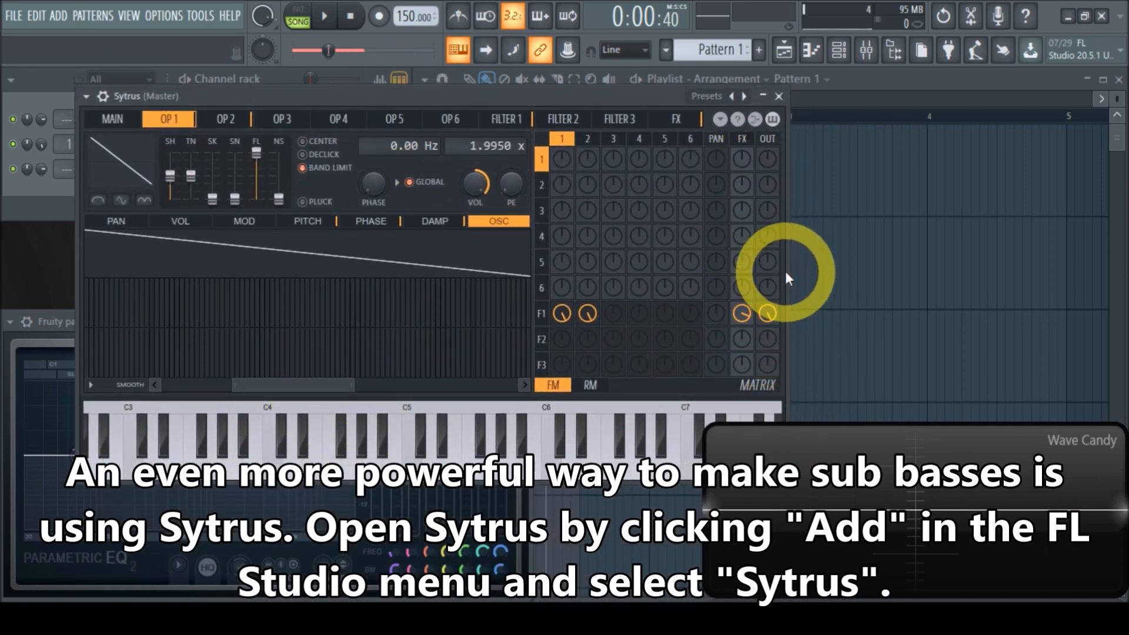
pyautogui.moveTo(786, 270); pyautogui.dragTo(1078, 259)
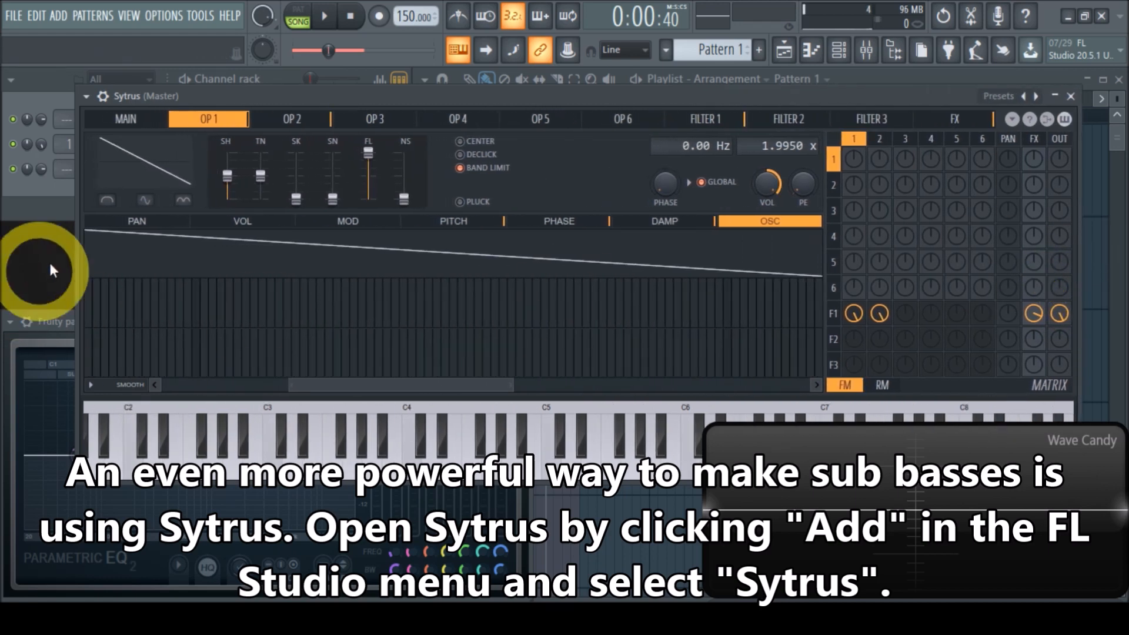
pyautogui.moveTo(76, 242); pyautogui.dragTo(6, 242)
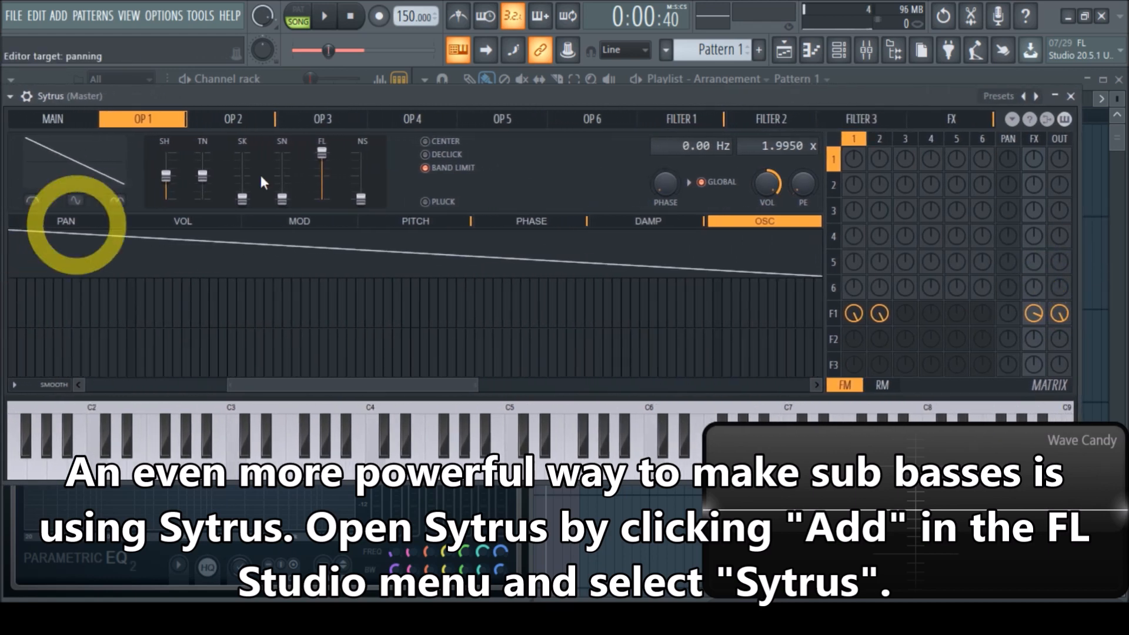
pyautogui.moveTo(517, 97)
pyautogui.mouseDown()
pyautogui.moveTo(516, 65)
pyautogui.moveTo(512, 80)
pyautogui.mouseUp()
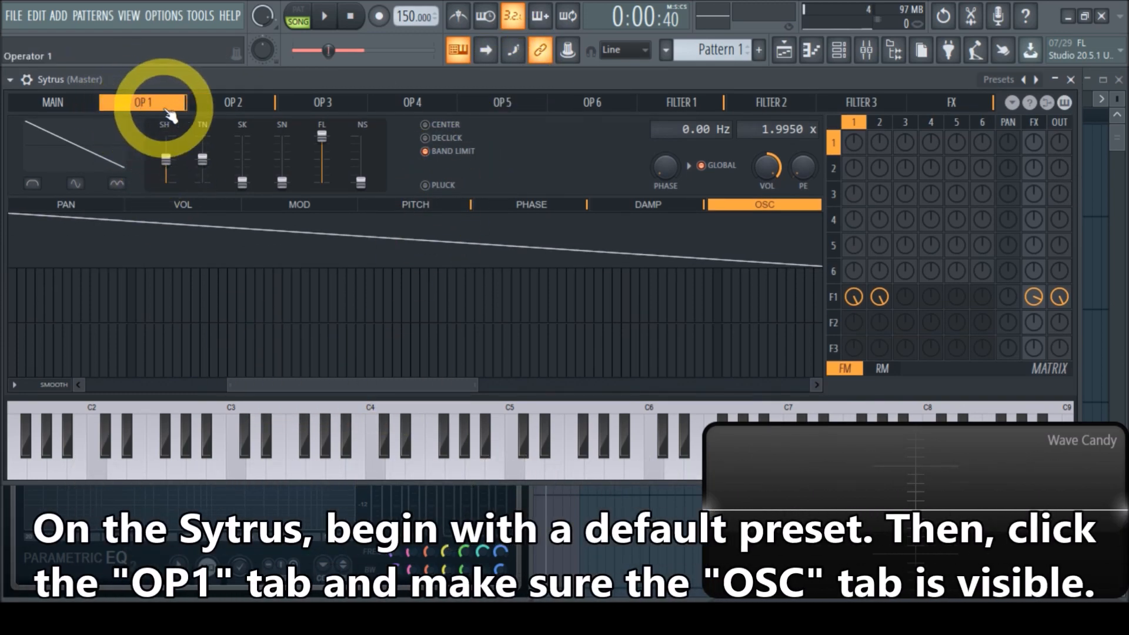
# - Bring the first harmonic bars of Sytrus operator 1 into view and load the Default subtractive preset
pyautogui.moveTo(391, 384); pyautogui.dragTo(171, 387)
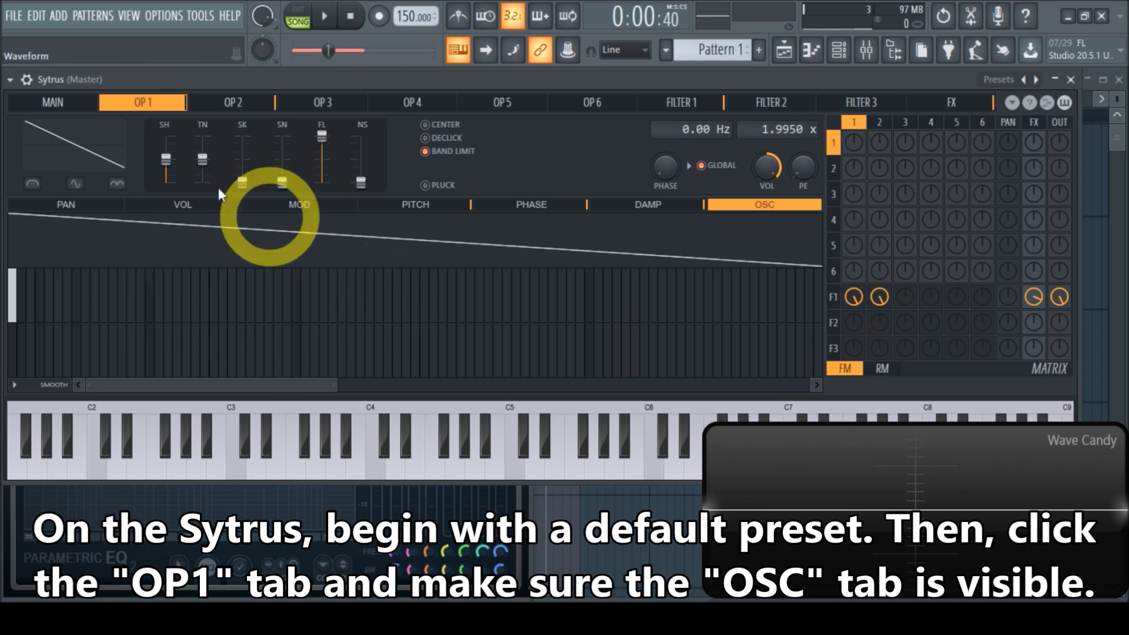
pyautogui.click(14, 83)
pyautogui.click(53, 125)
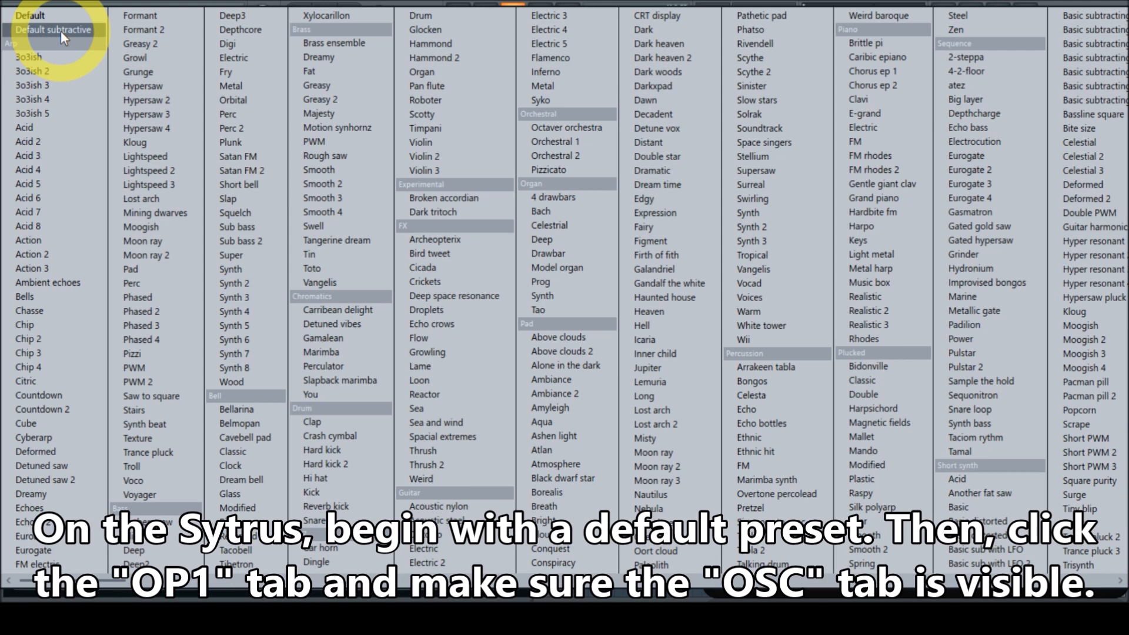
pyautogui.click(61, 31)
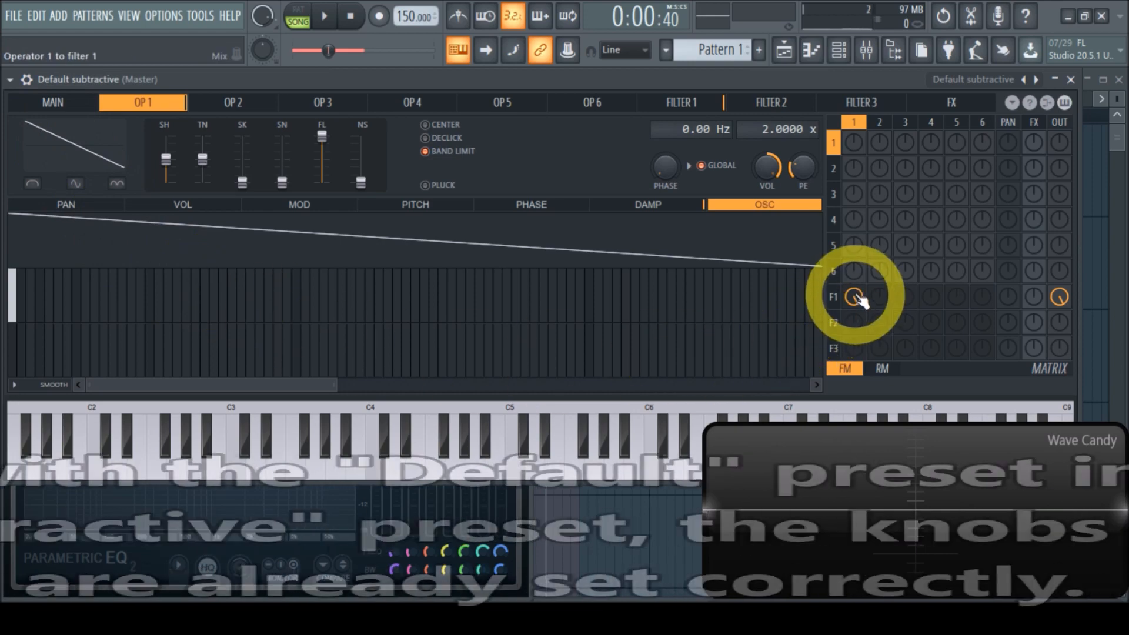
# - Route operator 1 straight to the output instead of filter 1 in the matrix, and set its shape to a sine wave
pyautogui.moveTo(854, 297); pyautogui.dragTo(850, 406)
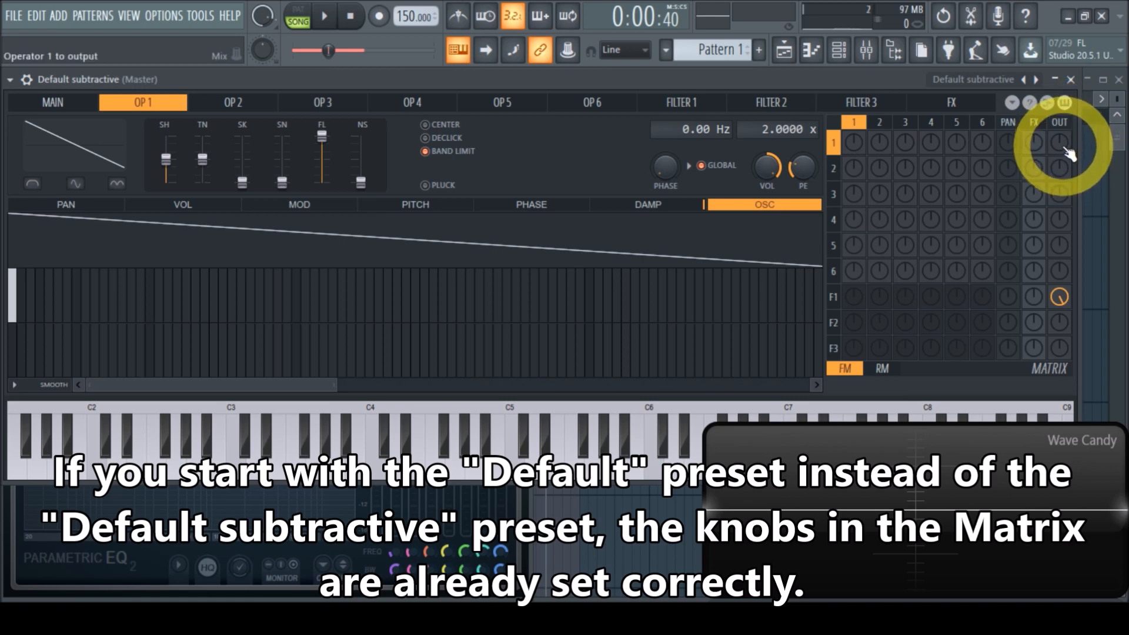
pyautogui.moveTo(1065, 150); pyautogui.dragTo(1054, 29)
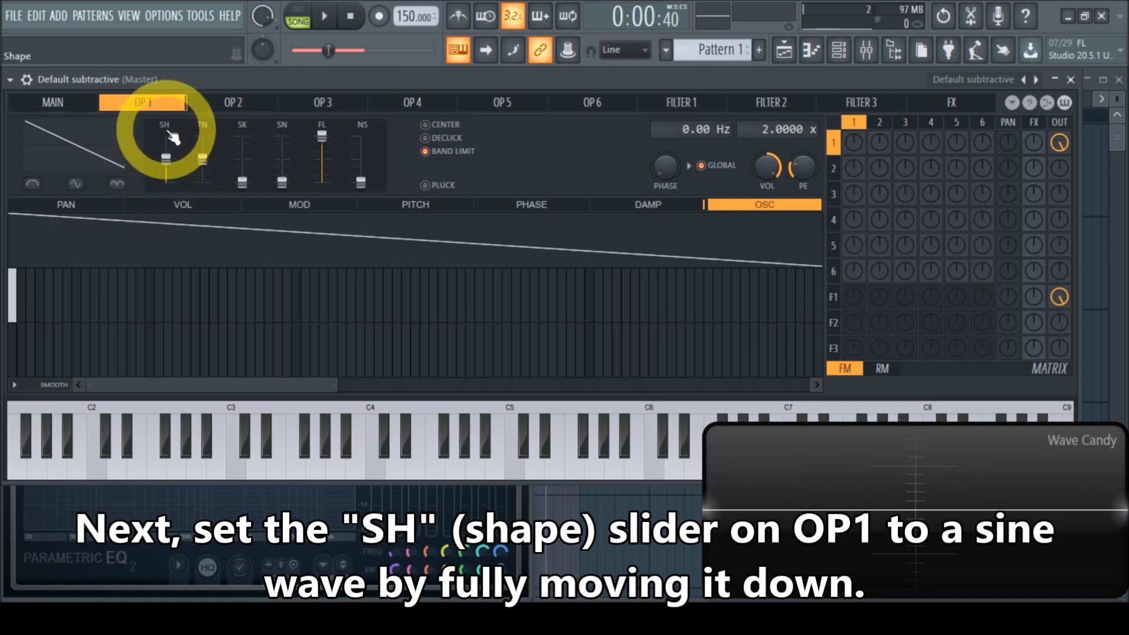
pyautogui.moveTo(167, 165)
pyautogui.mouseDown()
pyautogui.moveTo(166, 330)
pyautogui.moveTo(168, 187)
pyautogui.mouseUp()
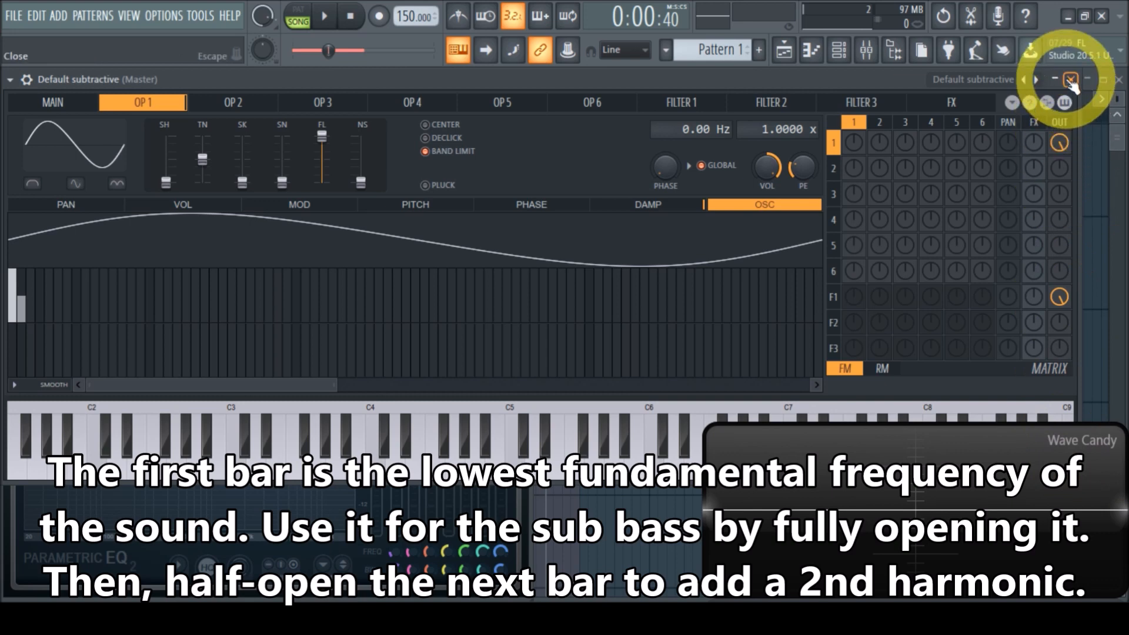
# - Close Sytrus, copy the 3x Osc channel's notes, create a new Pattern 2 and paste them into the Sytrus channel
pyautogui.click(1070, 80)
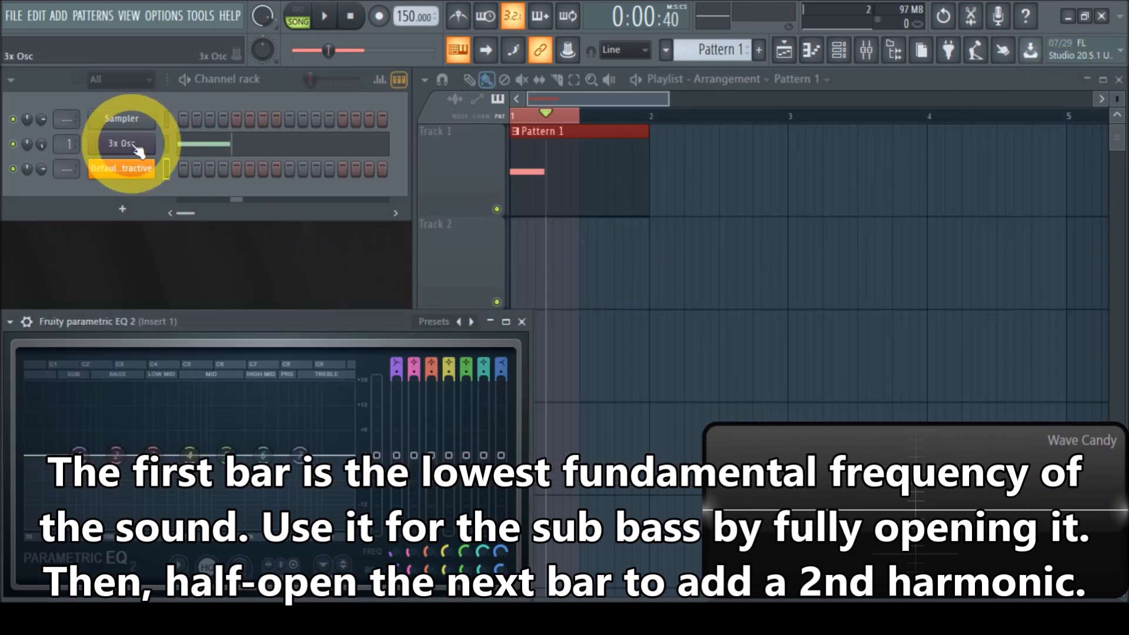
pyautogui.rightClick(150, 156)
pyautogui.click(317, 160)
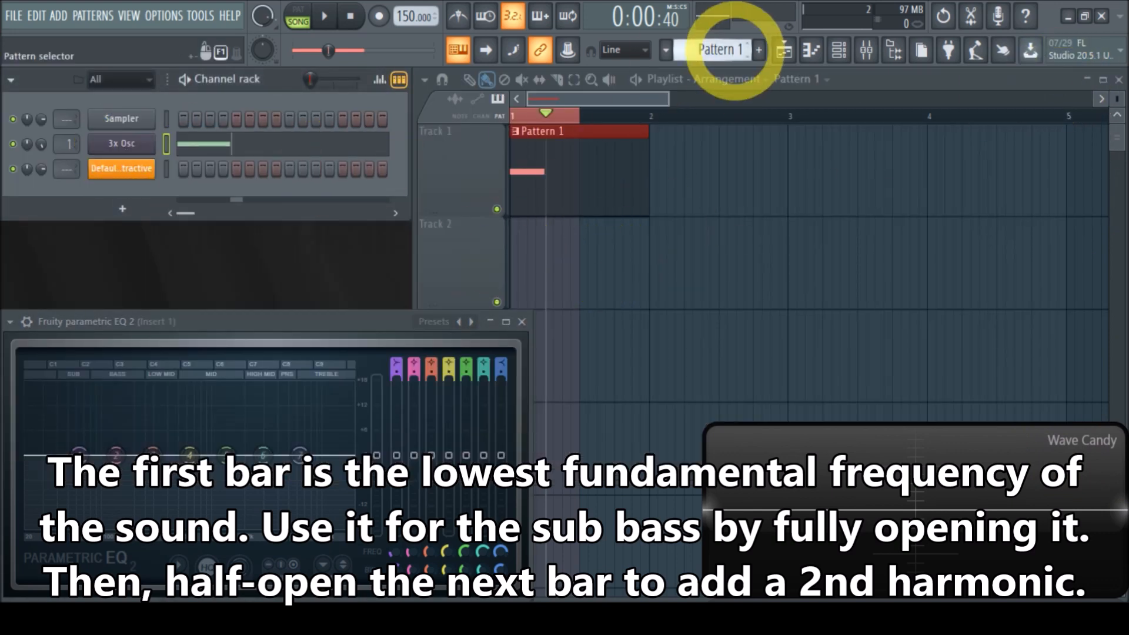
pyautogui.click(758, 50)
pyautogui.rightClick(126, 171)
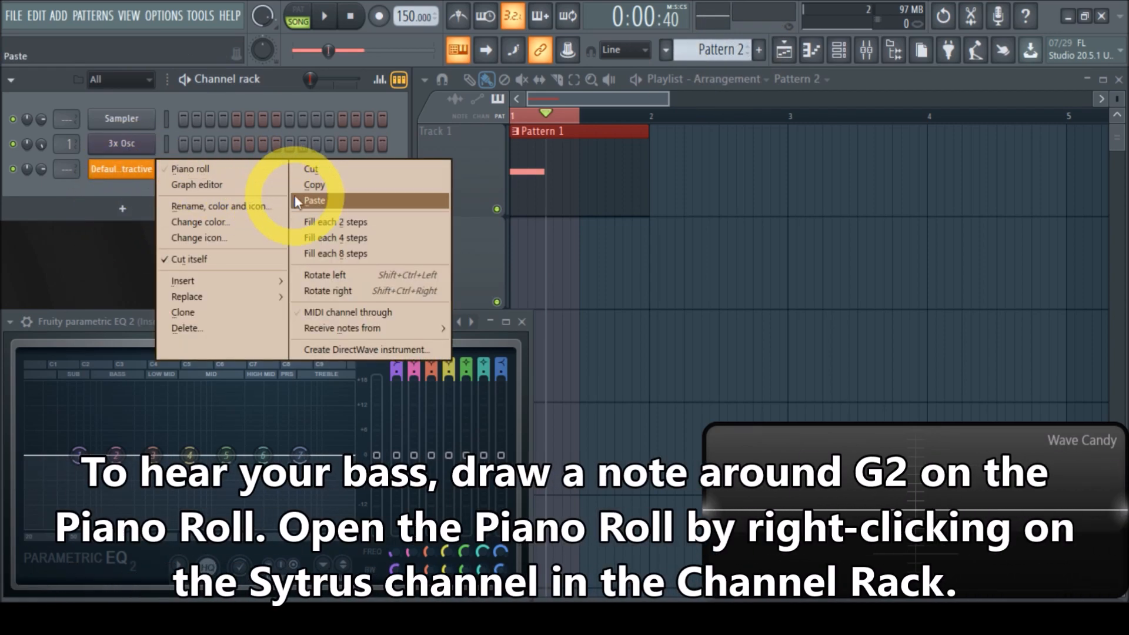
pyautogui.click(295, 195)
# - Place Pattern 2 on Track 2 at bar 2 of the playlist and loop the first half of that bar
pyautogui.click(701, 241)
pyautogui.moveTo(768, 251); pyautogui.dragTo(725, 252)
pyautogui.click(649, 117)
pyautogui.moveTo(657, 123); pyautogui.dragTo(744, 140)
# - Route the Sytrus channel to mixer insert 1 and play the Pattern 2 loop before and after the change
pyautogui.click(354, 129)
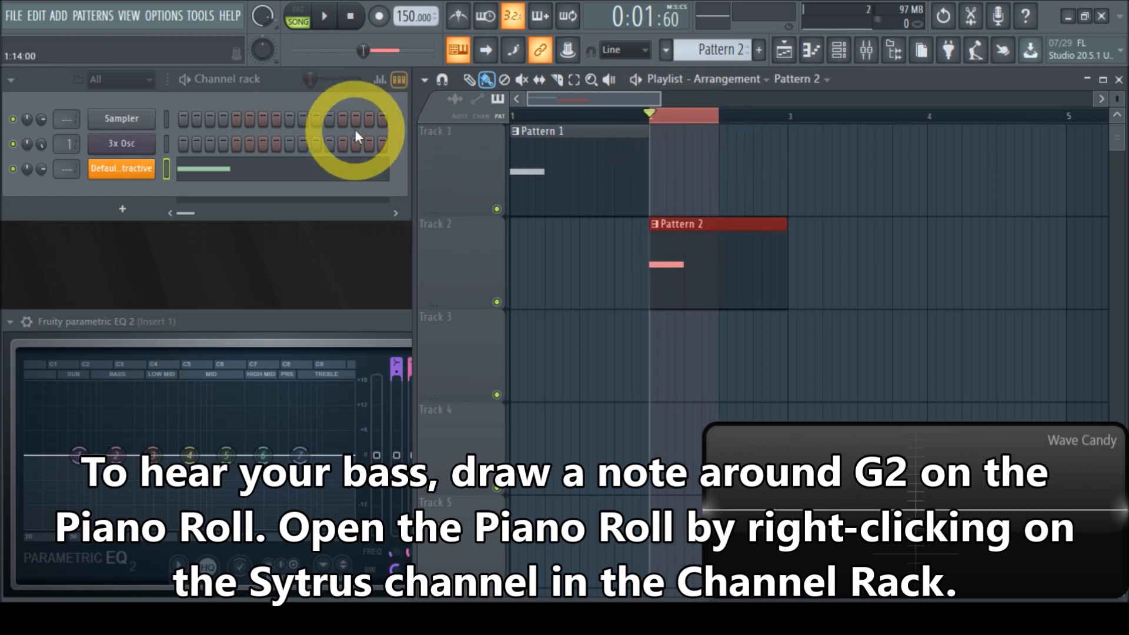
pyautogui.click(324, 17)
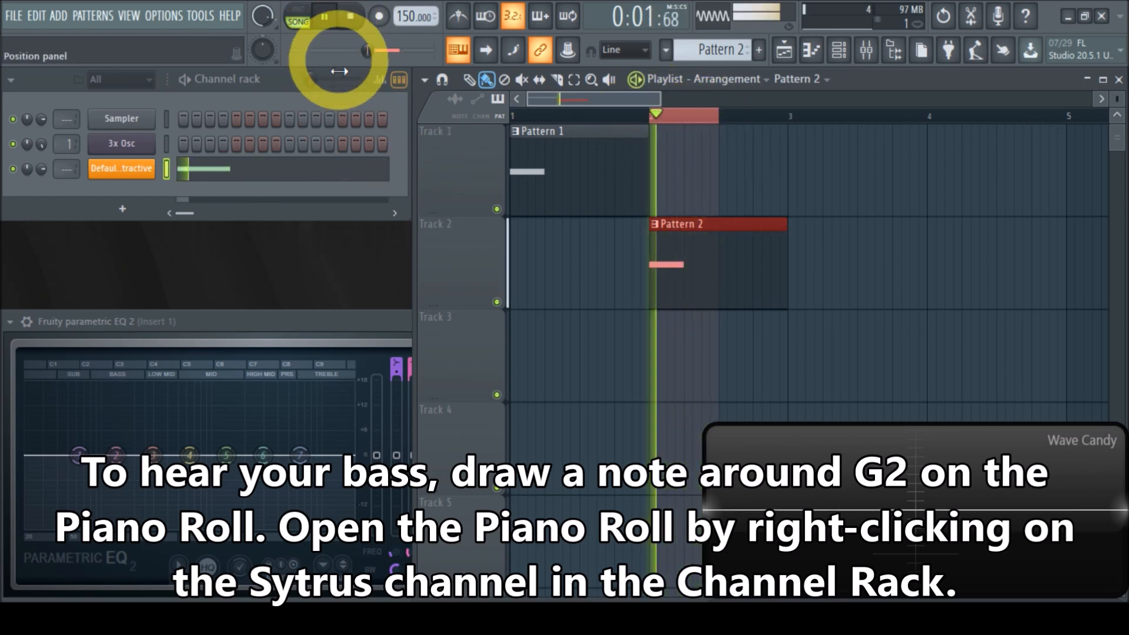
pyautogui.click(363, 19)
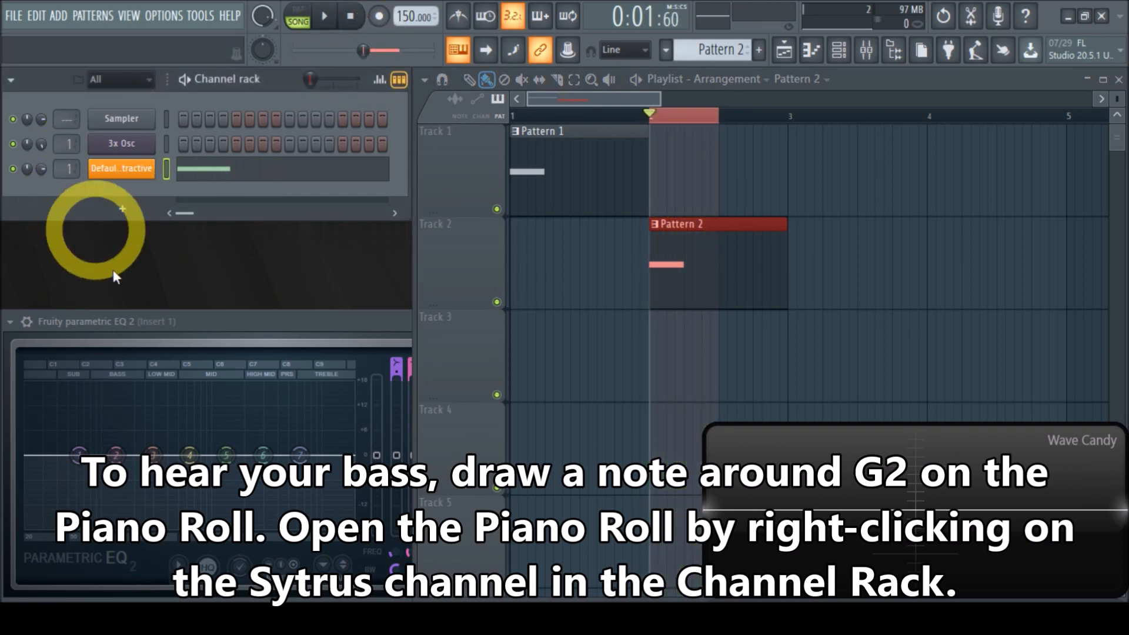
pyautogui.click(323, 19)
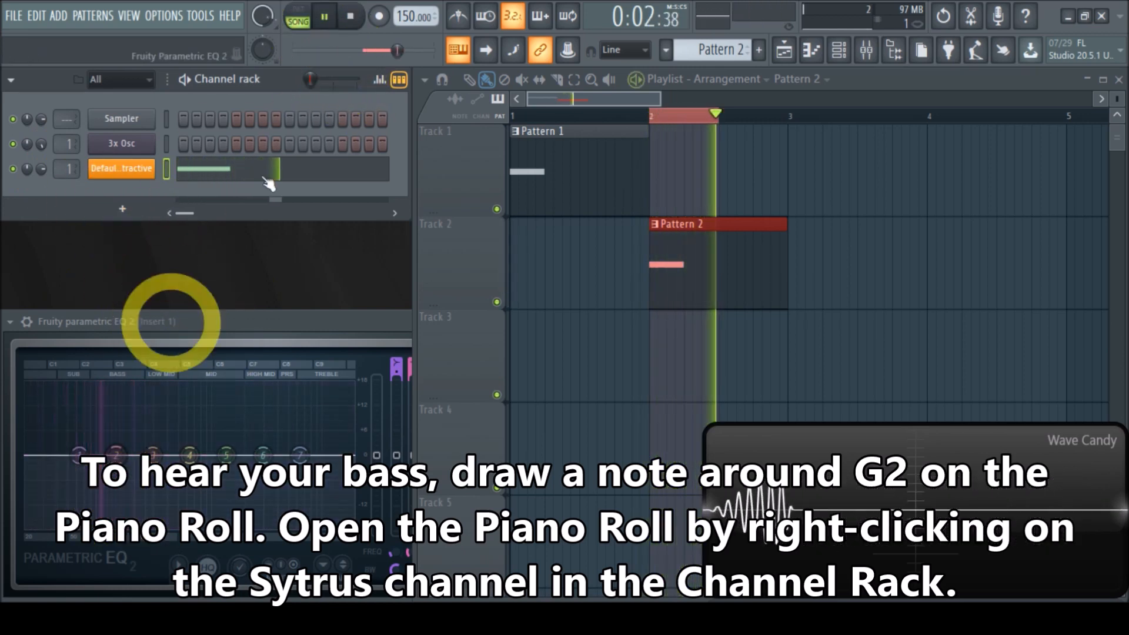
pyautogui.click(350, 16)
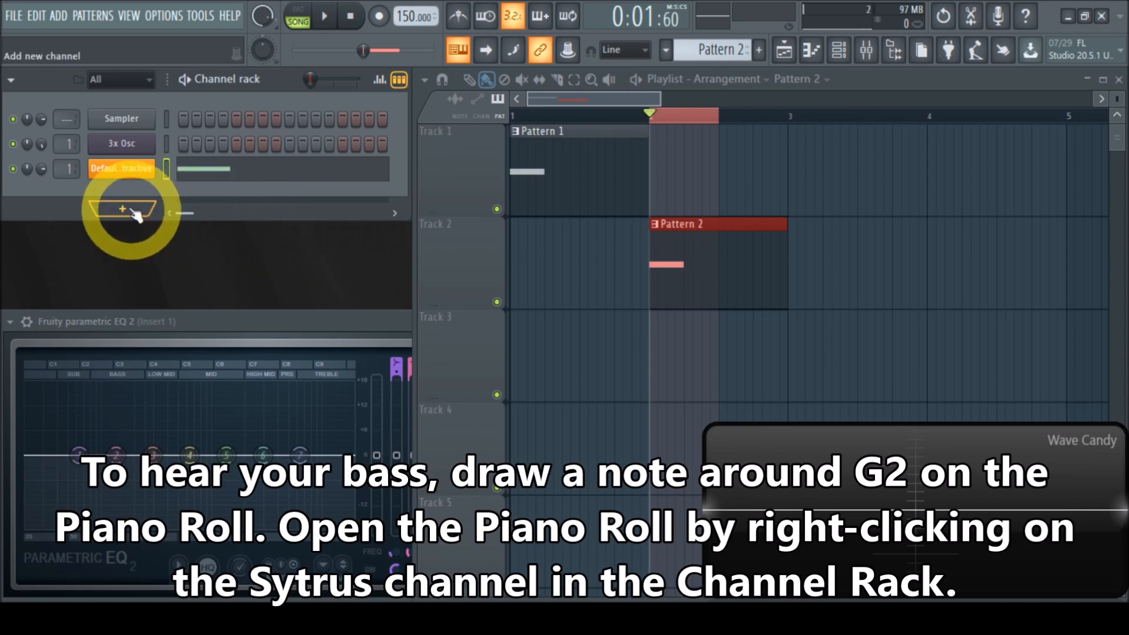
# - Lower the Sytrus note to G2 in the piano roll and play the loop to check its lowest frequency on the analyzer
pyautogui.rightClick(121, 169)
pyautogui.click(88, 258)
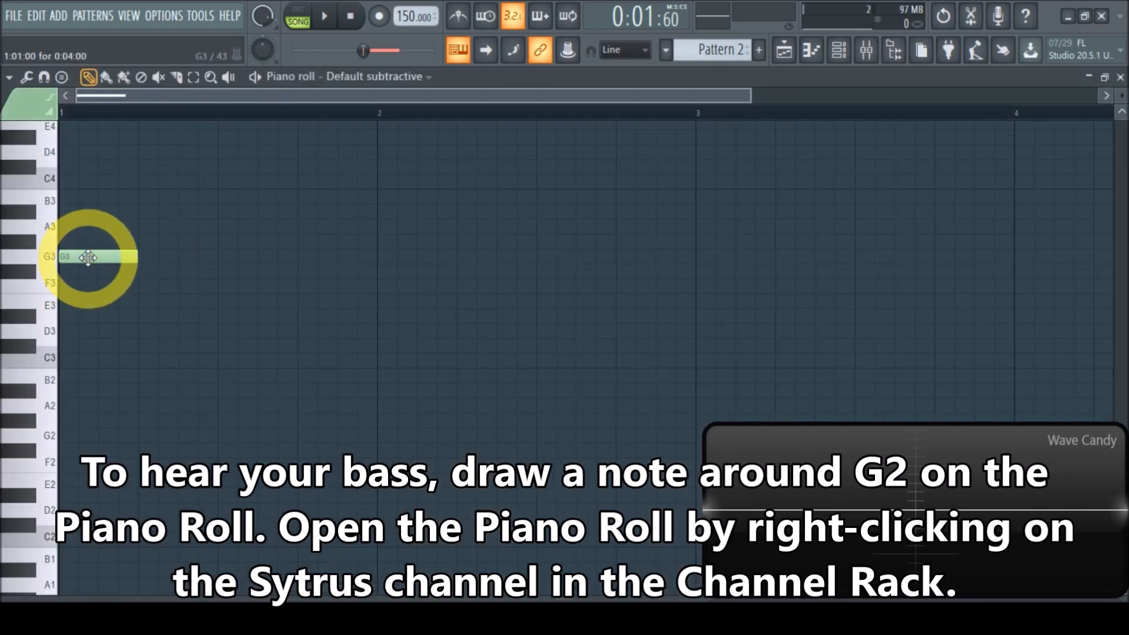
pyautogui.moveTo(83, 266); pyautogui.dragTo(54, 447)
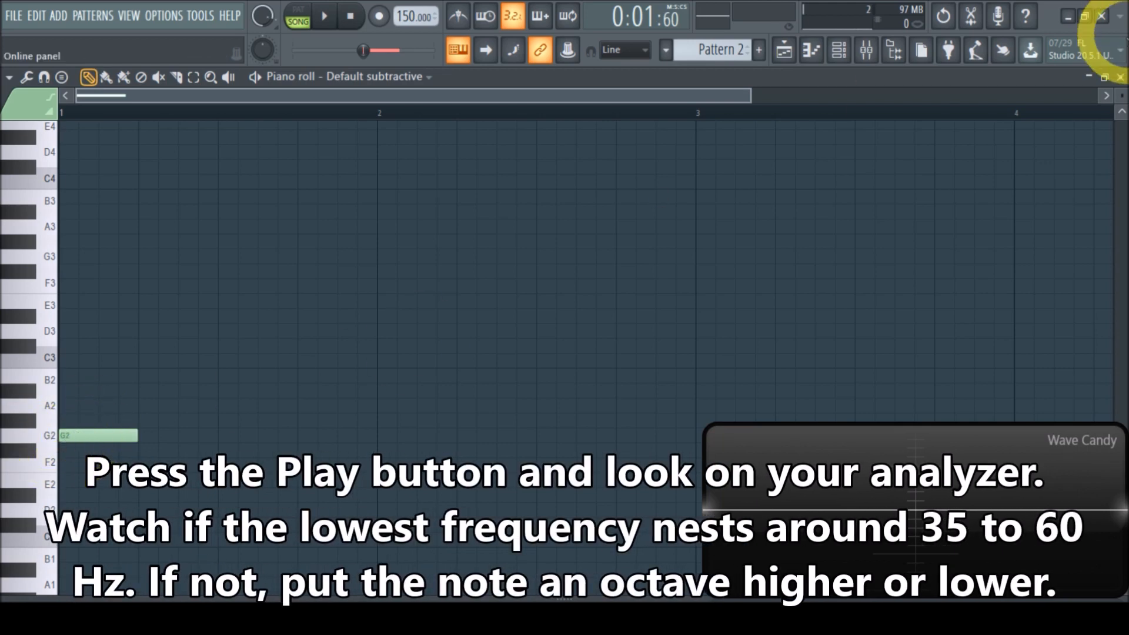
pyautogui.click(1121, 78)
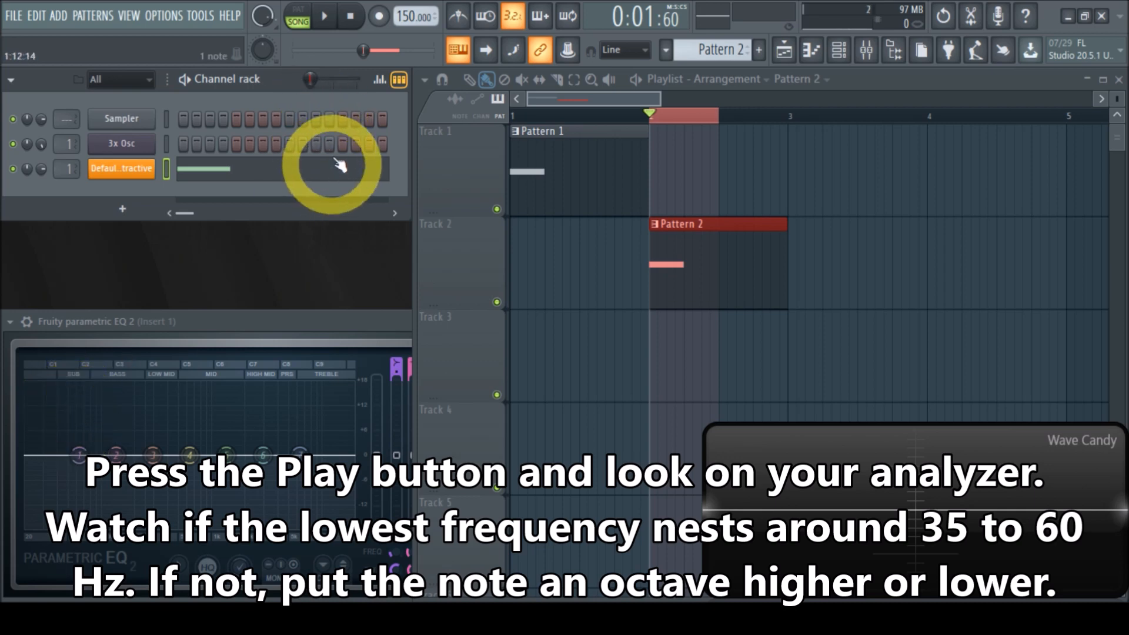
pyautogui.click(331, 18)
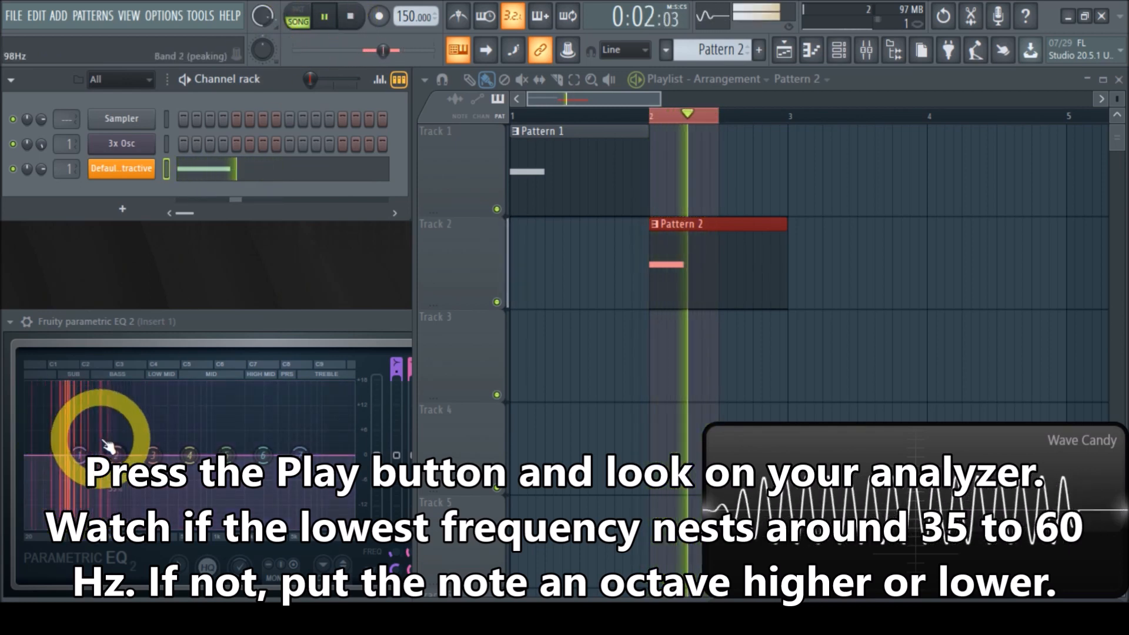
pyautogui.click(352, 18)
# - While the loop plays, draw progressively lower harmonics in Sytrus operator 1, with harmonic 2 at about 58% and harmonic 4 at about 31%
pyautogui.click(120, 170)
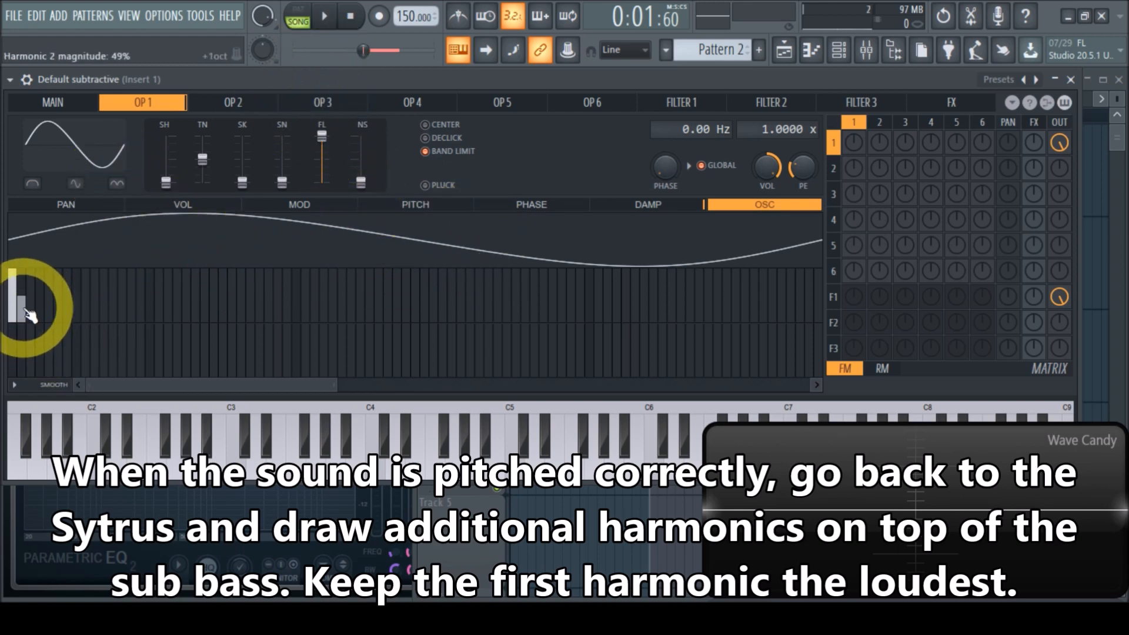
pyautogui.click(328, 21)
pyautogui.moveTo(22, 296); pyautogui.dragTo(45, 307)
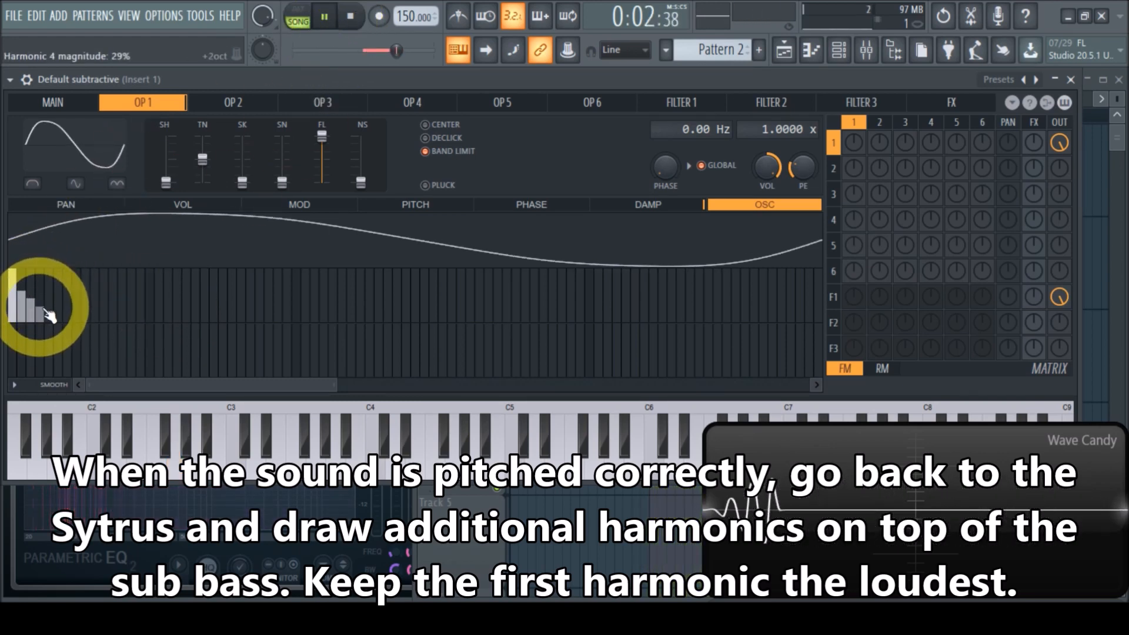
pyautogui.moveTo(57, 317); pyautogui.dragTo(51, 322)
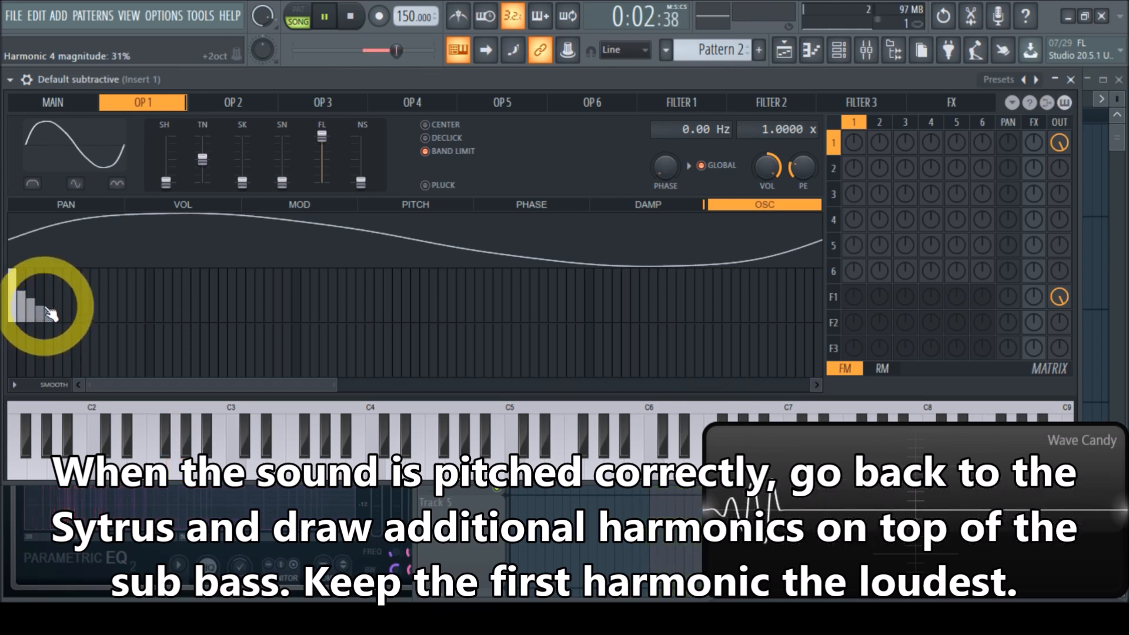
pyautogui.moveTo(62, 321); pyautogui.dragTo(69, 324)
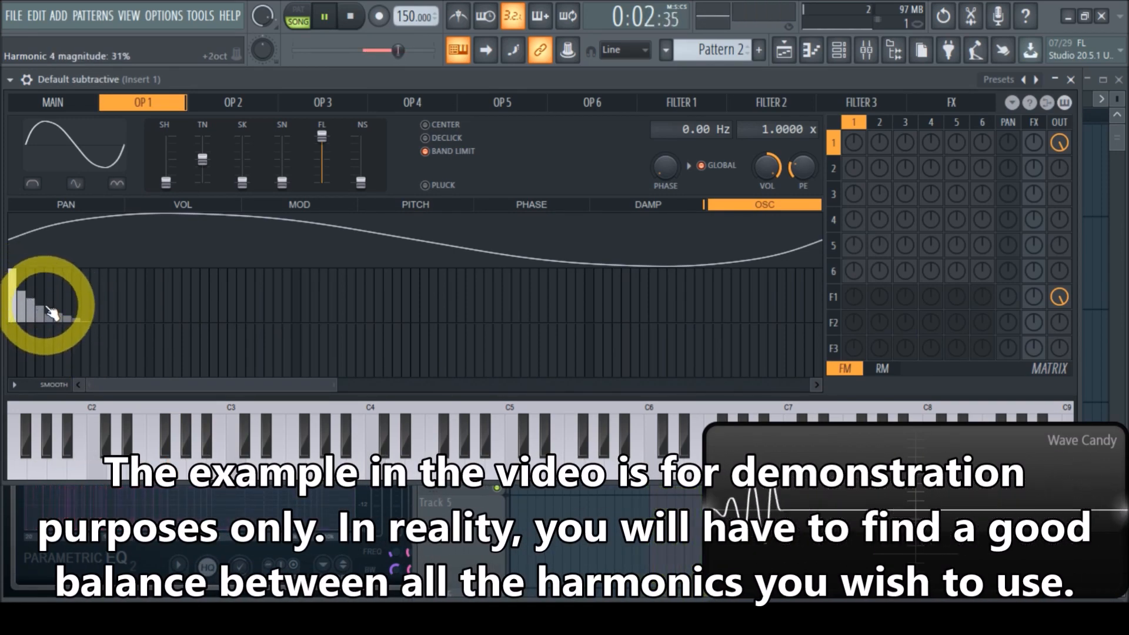
pyautogui.moveTo(51, 313)
pyautogui.mouseDown()
pyautogui.moveTo(57, 323)
pyautogui.moveTo(38, 312)
pyautogui.mouseUp()
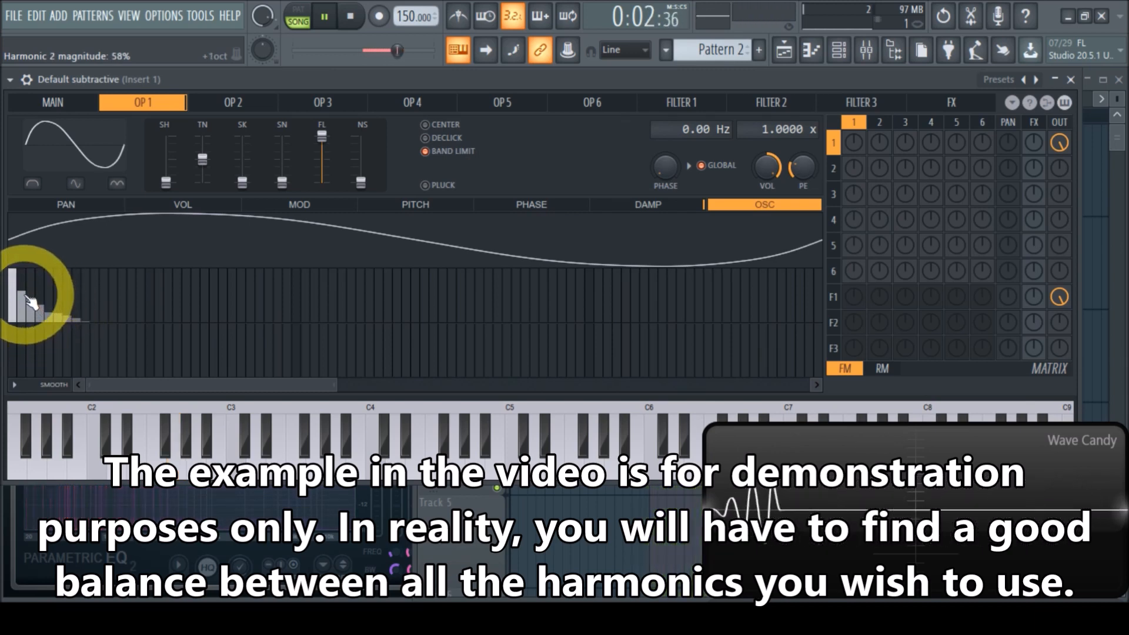
pyautogui.click(1072, 80)
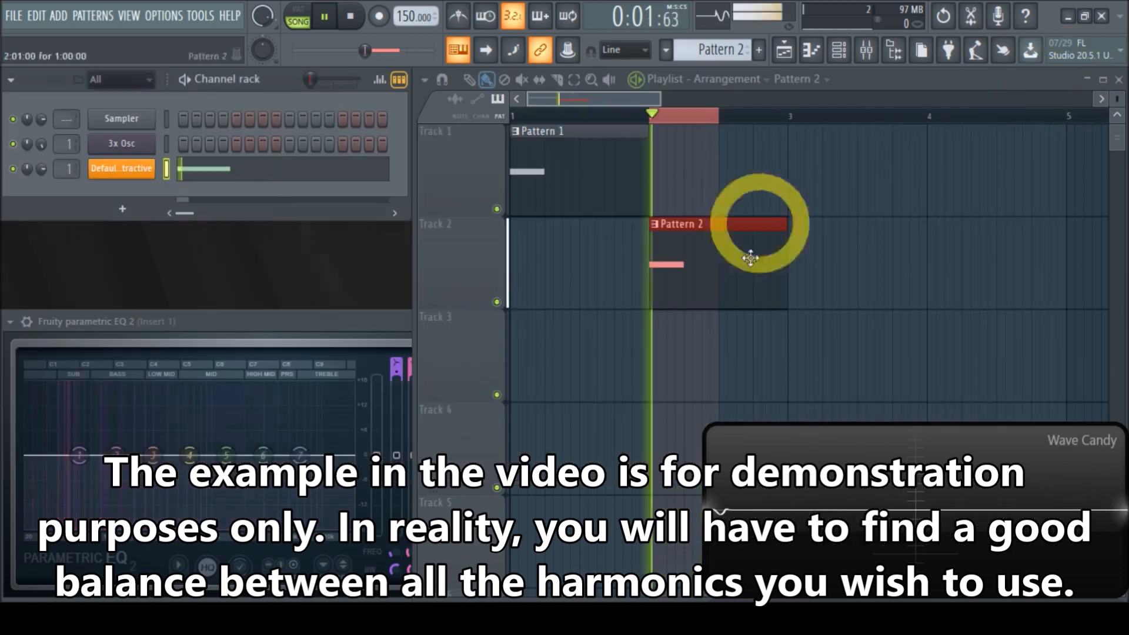
pyautogui.click(357, 19)
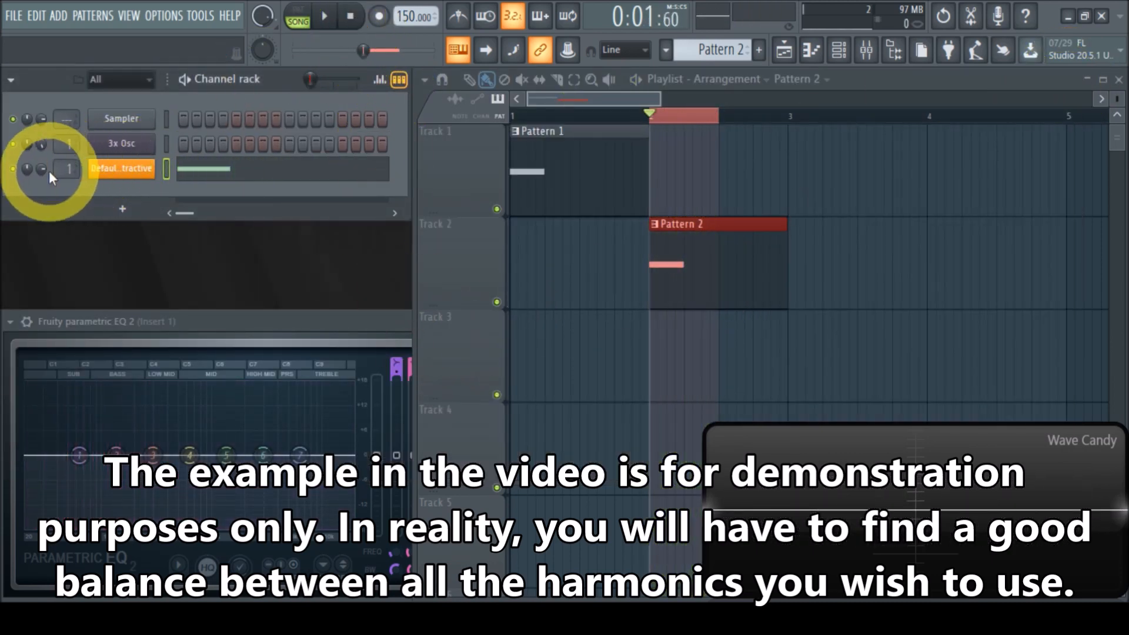
# - Raise the Sytrus channel's volume and listen to the Pattern 2 loop at the new level
pyautogui.moveTo(43, 169); pyautogui.dragTo(44, 118)
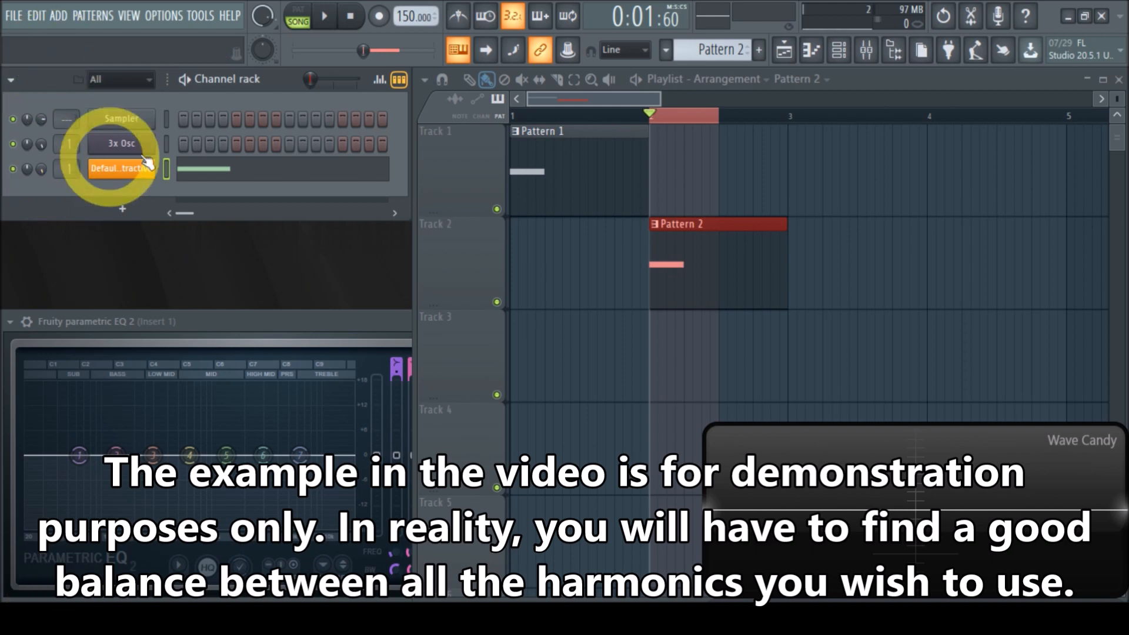
pyautogui.click(325, 17)
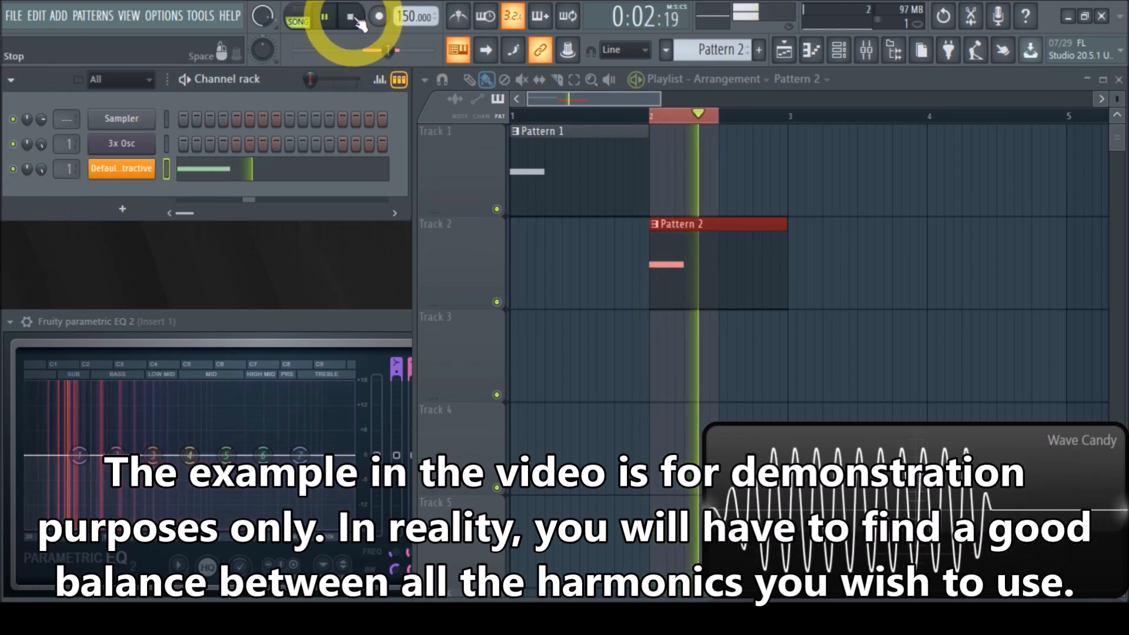
pyautogui.click(353, 18)
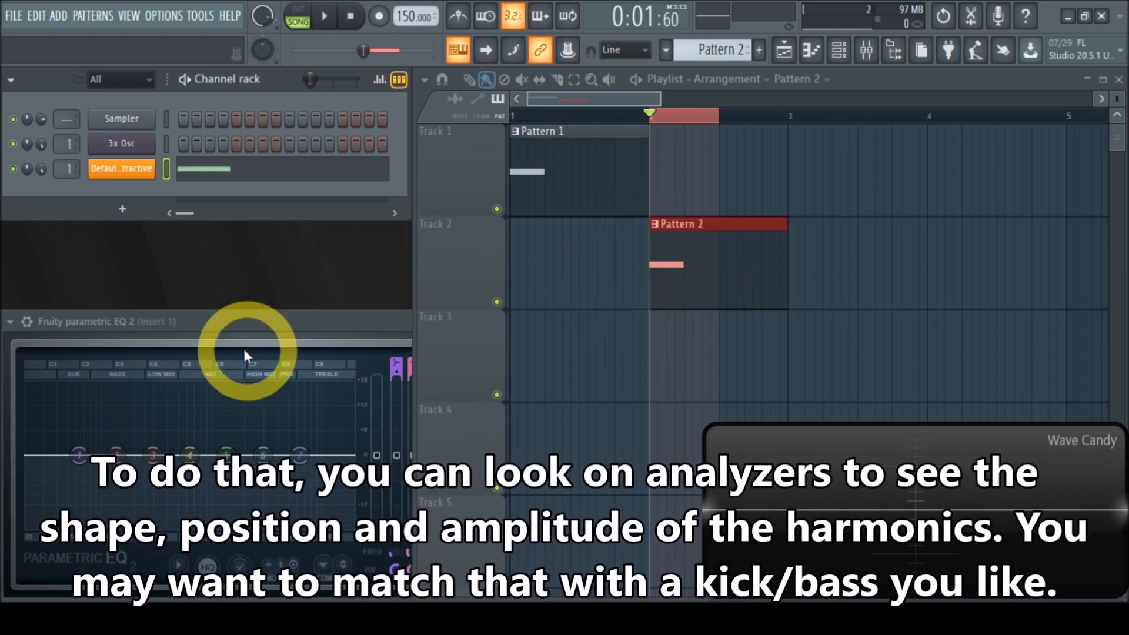
# - Enlarge the Fruity Parametric EQ 2 window and play the loop to examine the position and strength of the harmonics
pyautogui.click(256, 329)
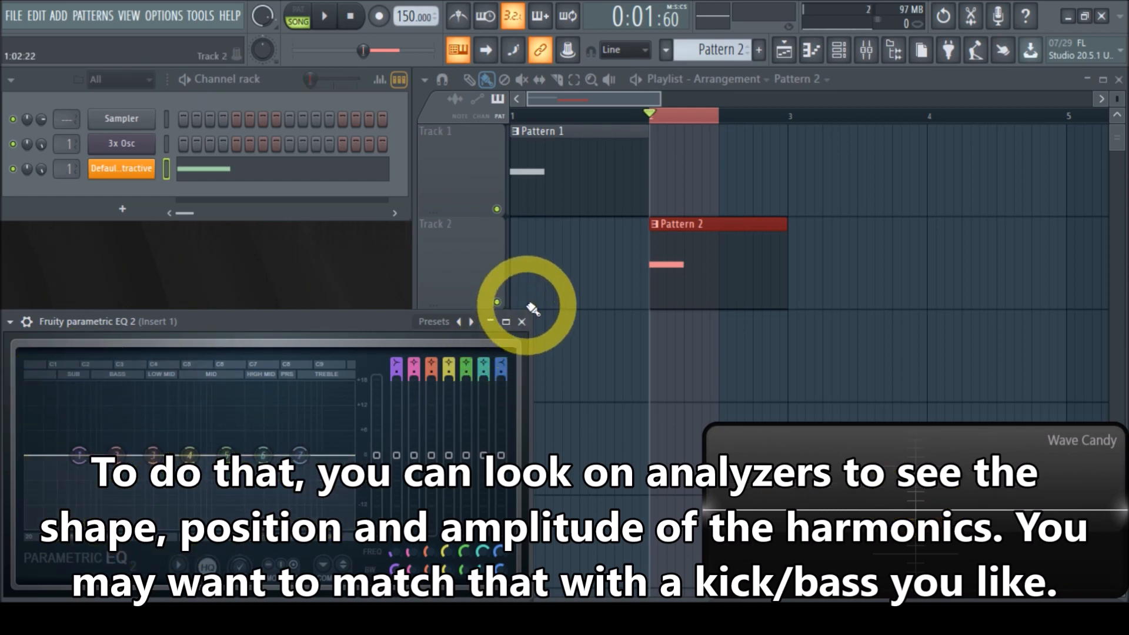
pyautogui.moveTo(531, 312); pyautogui.dragTo(637, 270)
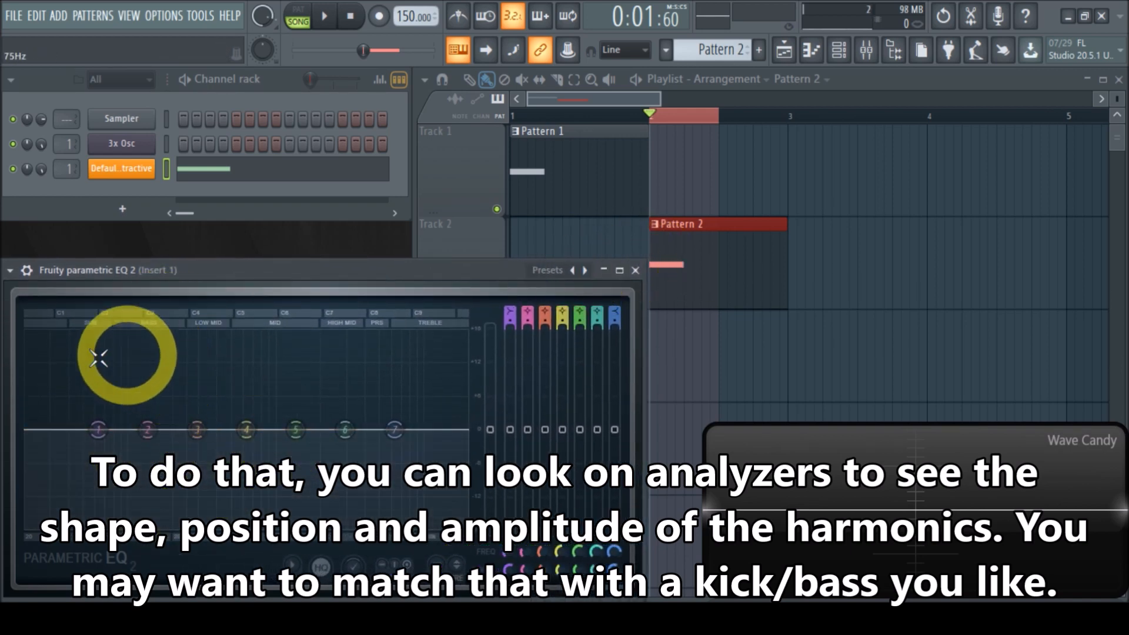
pyautogui.click(331, 18)
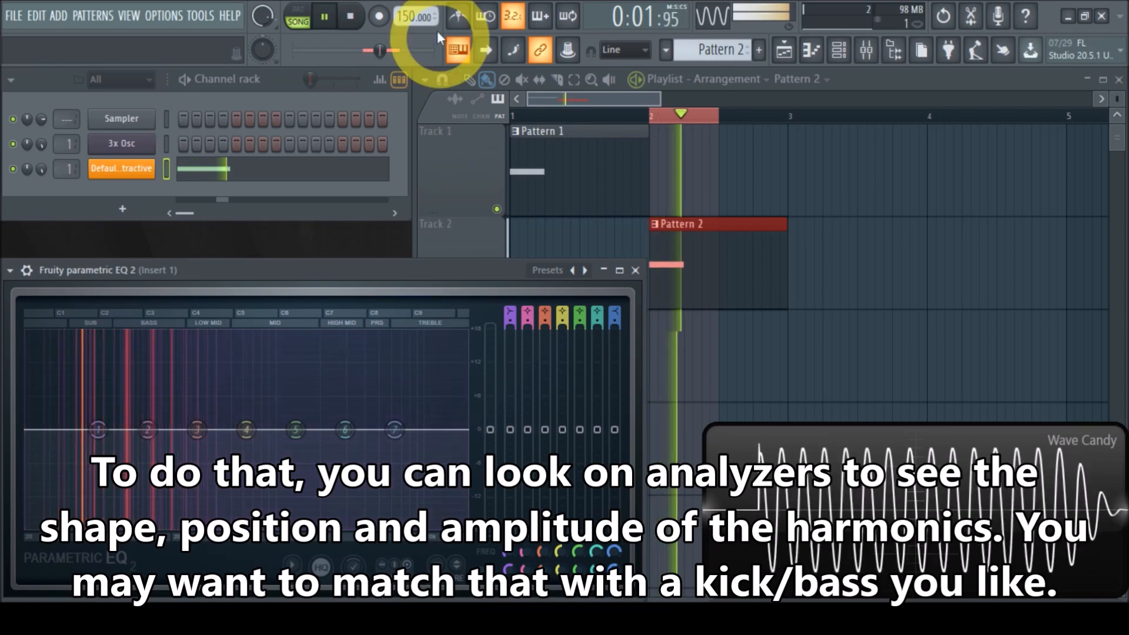
pyautogui.click(351, 19)
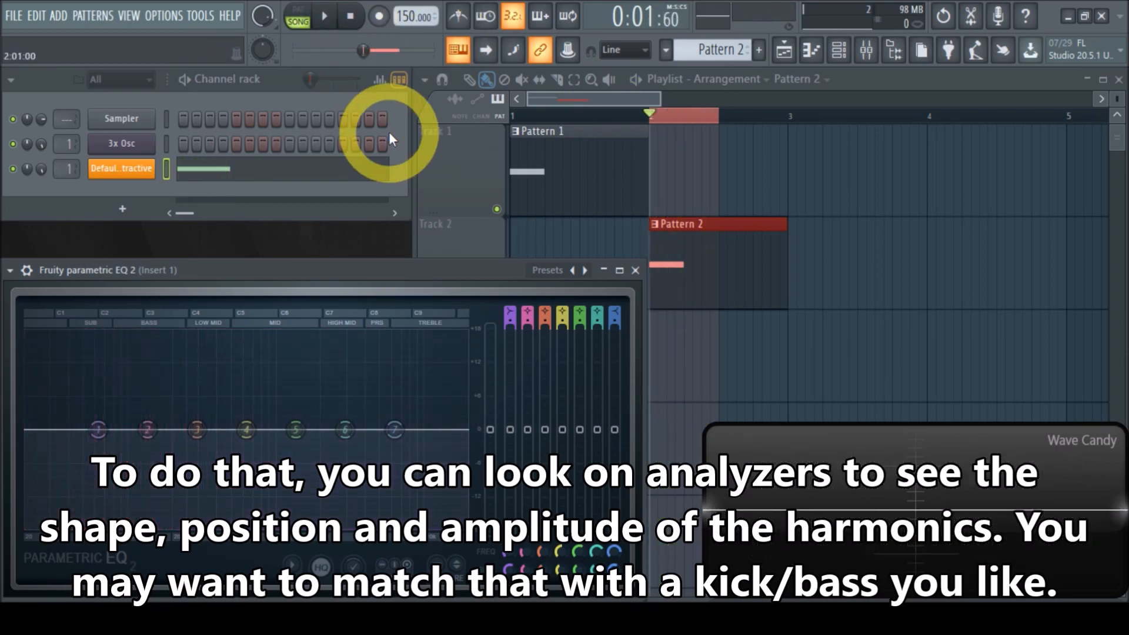
pyautogui.moveTo(268, 269); pyautogui.dragTo(277, 233)
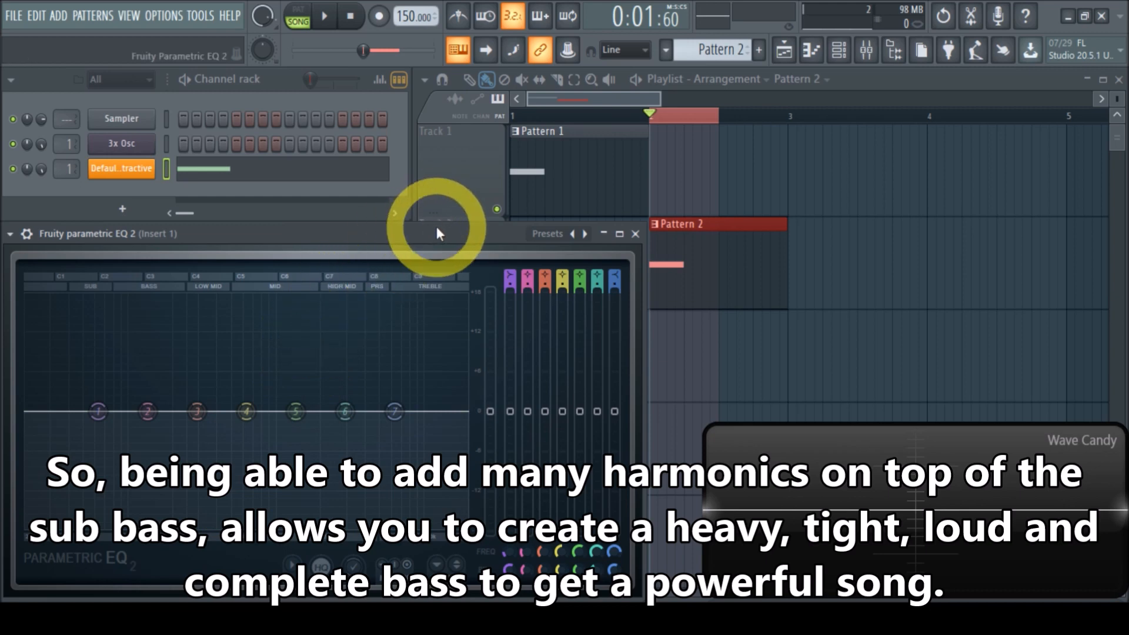
# - Close Fruity Parametric EQ 2 and select the first half of bar 1 over Pattern 1 in the playlist
pyautogui.click(1119, 79)
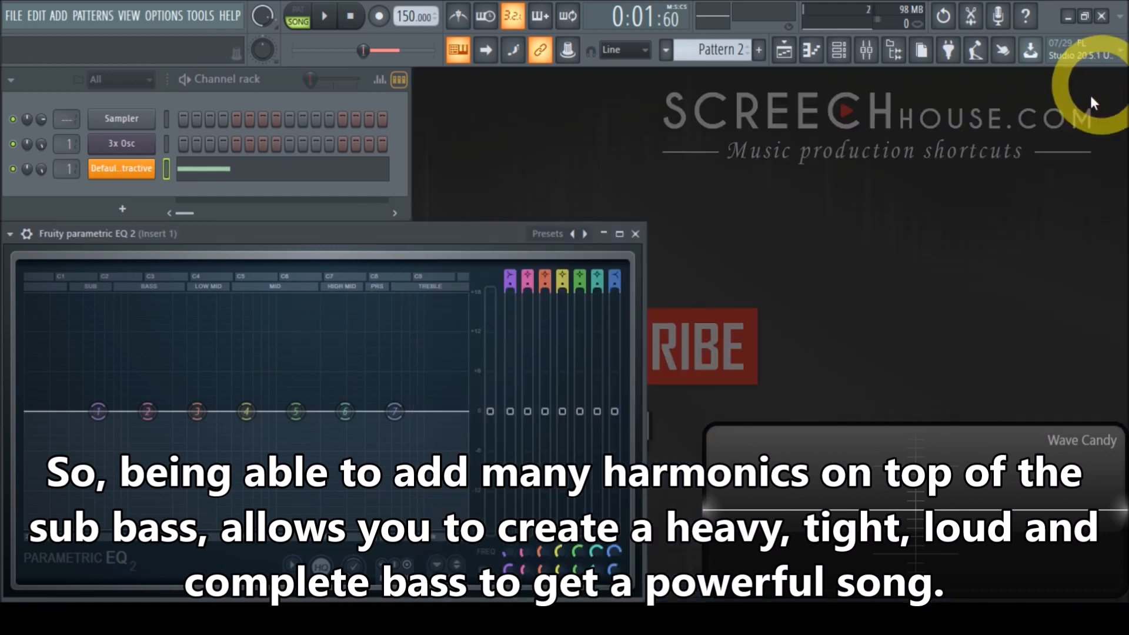
pyautogui.click(636, 234)
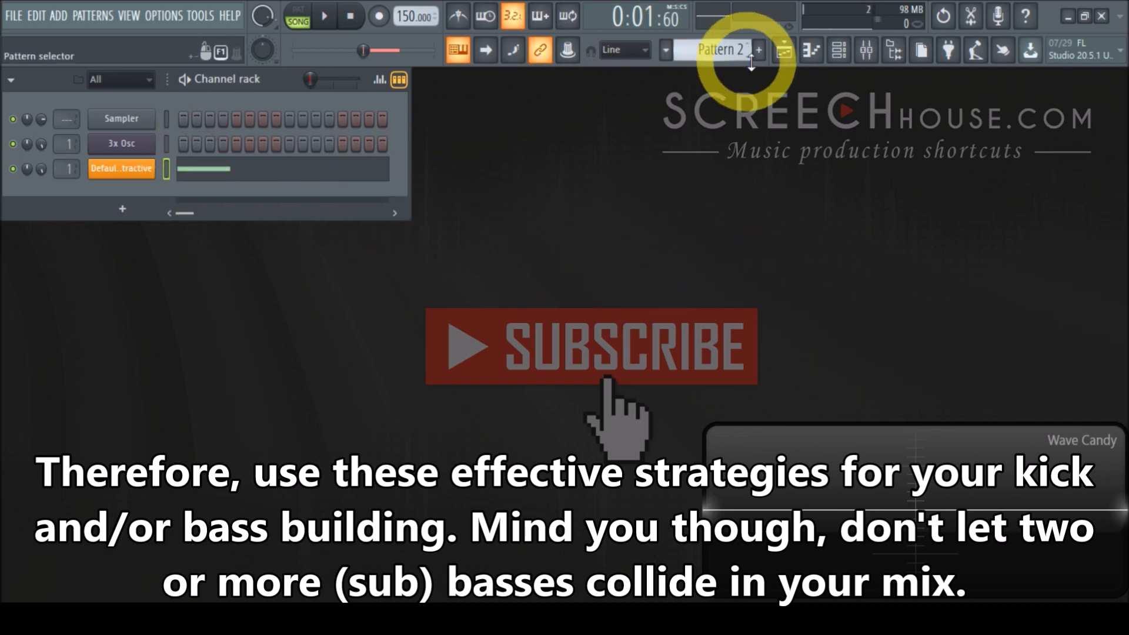
pyautogui.click(783, 48)
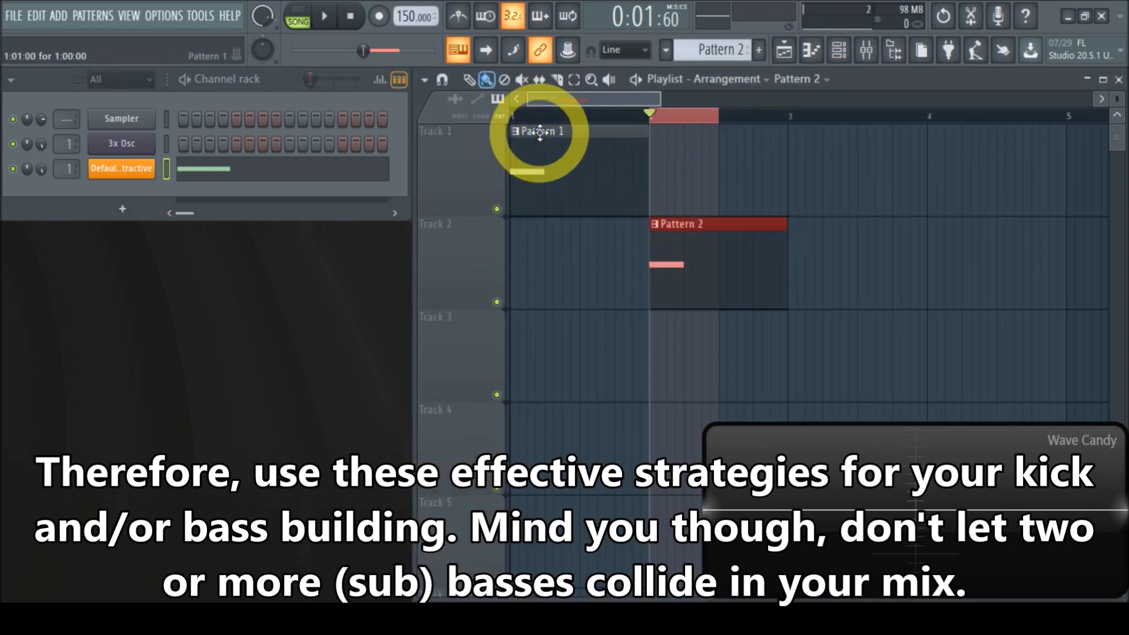
pyautogui.click(569, 115)
pyautogui.moveTo(514, 115); pyautogui.dragTo(574, 123)
# - Show the mixer, move it to the workspace's left edge, and load Edison into an empty effect slot on the Master track
pyautogui.click(135, 19)
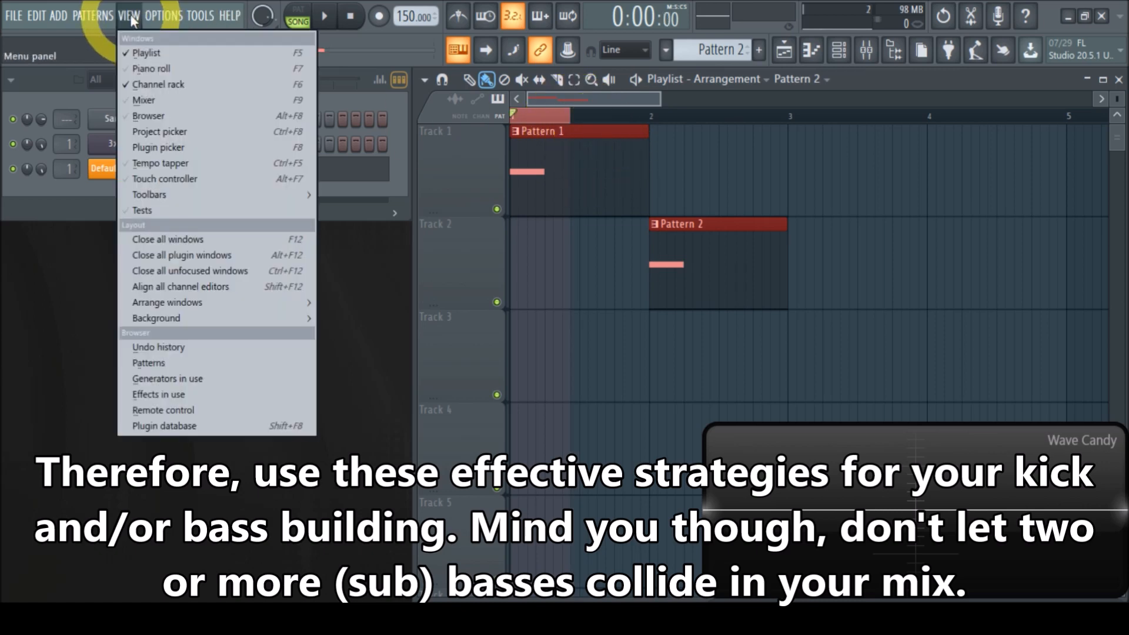
pyautogui.click(160, 92)
pyautogui.moveTo(681, 79); pyautogui.dragTo(267, 79)
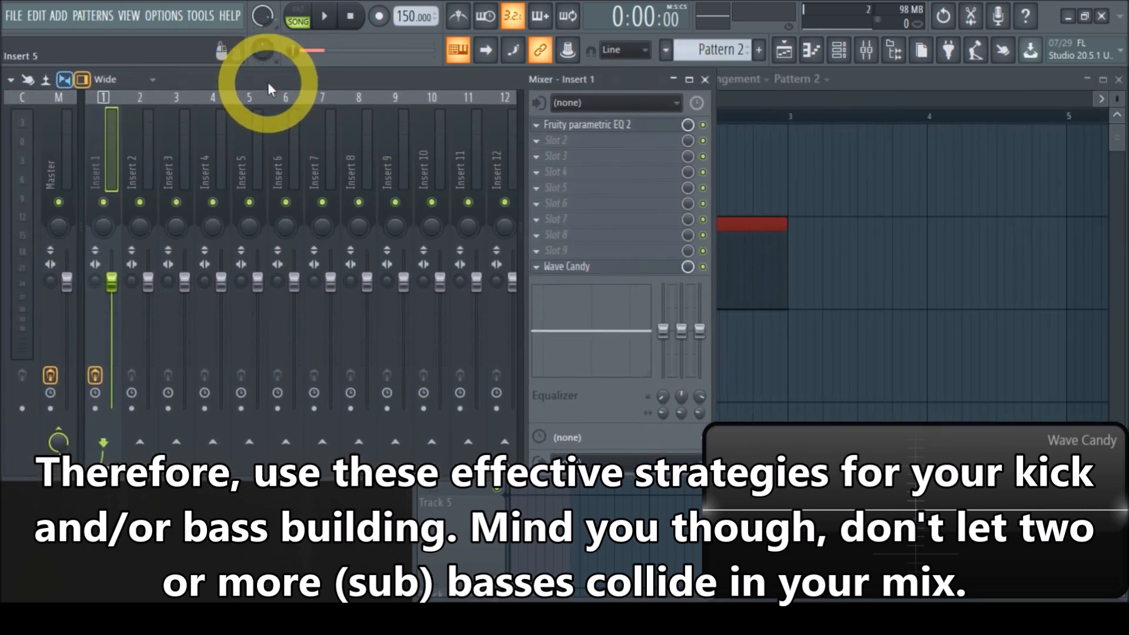
pyautogui.click(56, 145)
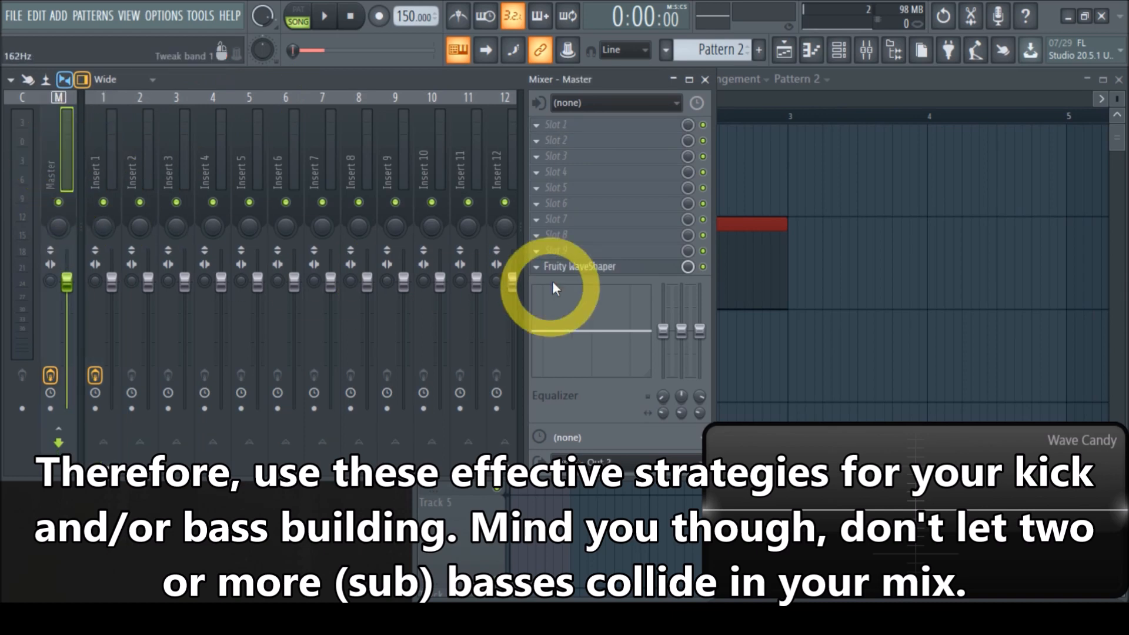
pyautogui.click(540, 128)
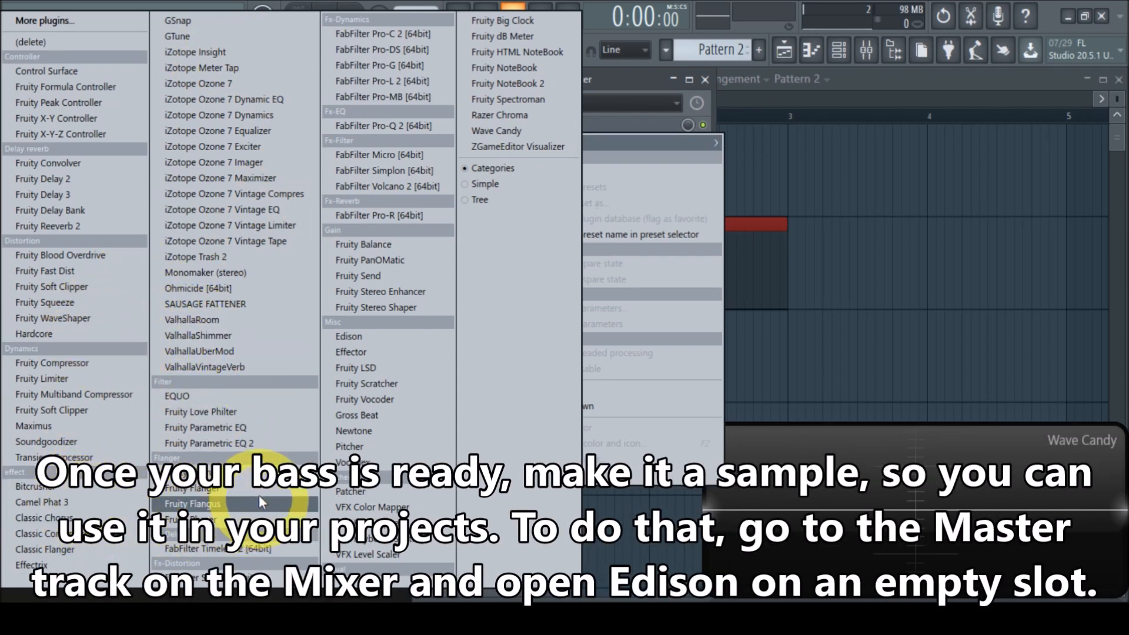
pyautogui.click(362, 336)
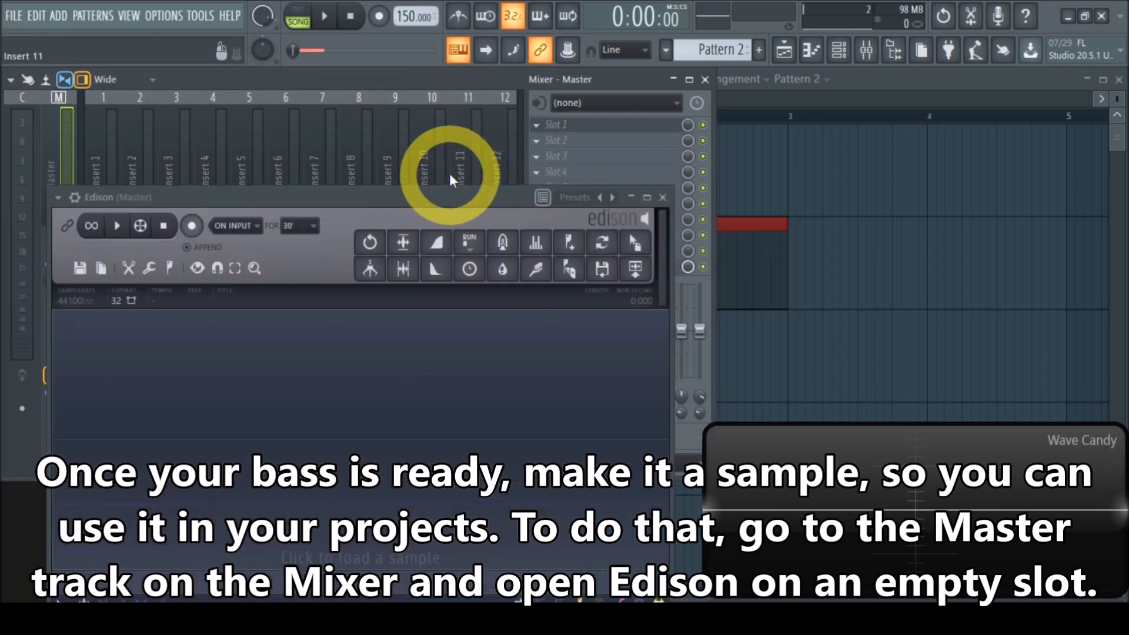
# - Move Edison to the workspace's left edge, widen its window, and record the song playback of the bass into it
pyautogui.moveTo(398, 197); pyautogui.dragTo(356, 90)
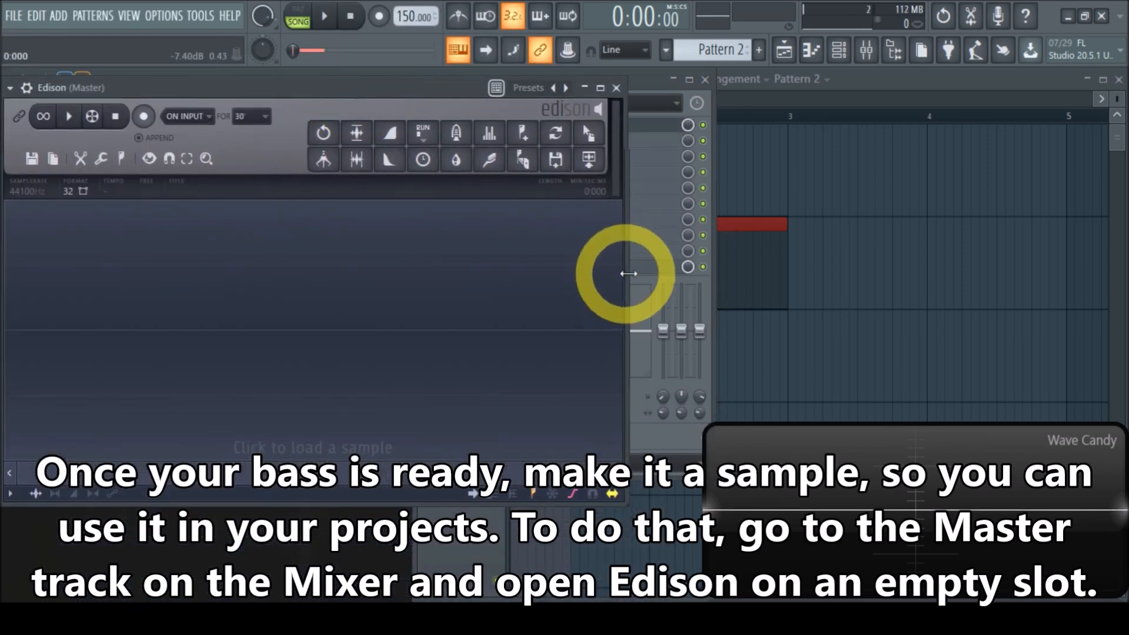
pyautogui.moveTo(620, 267); pyautogui.dragTo(793, 259)
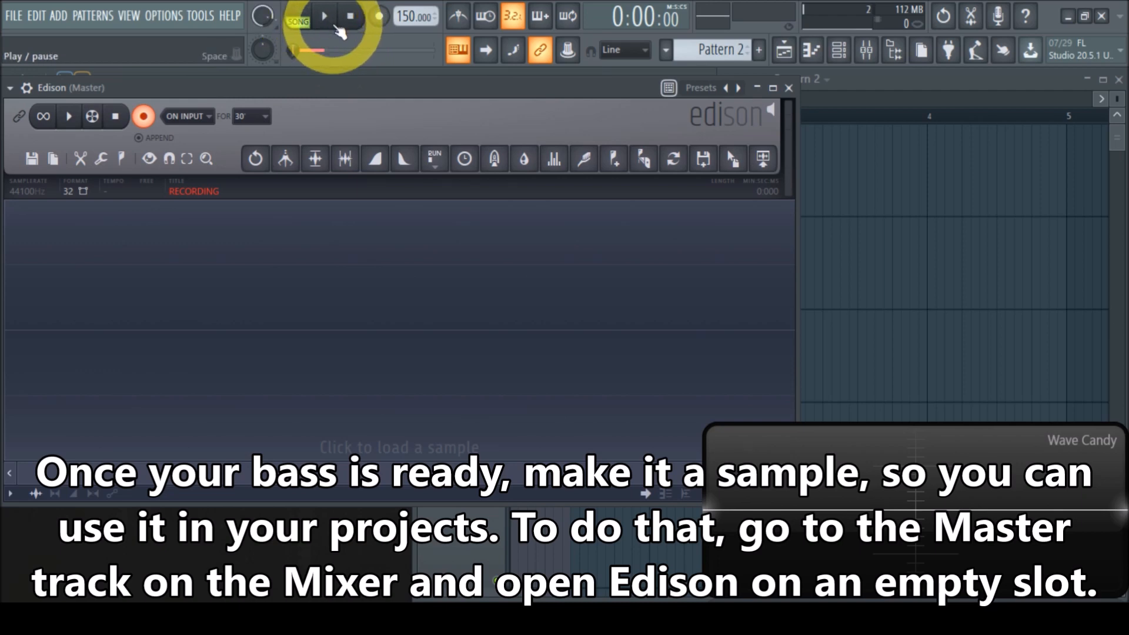
pyautogui.click(332, 22)
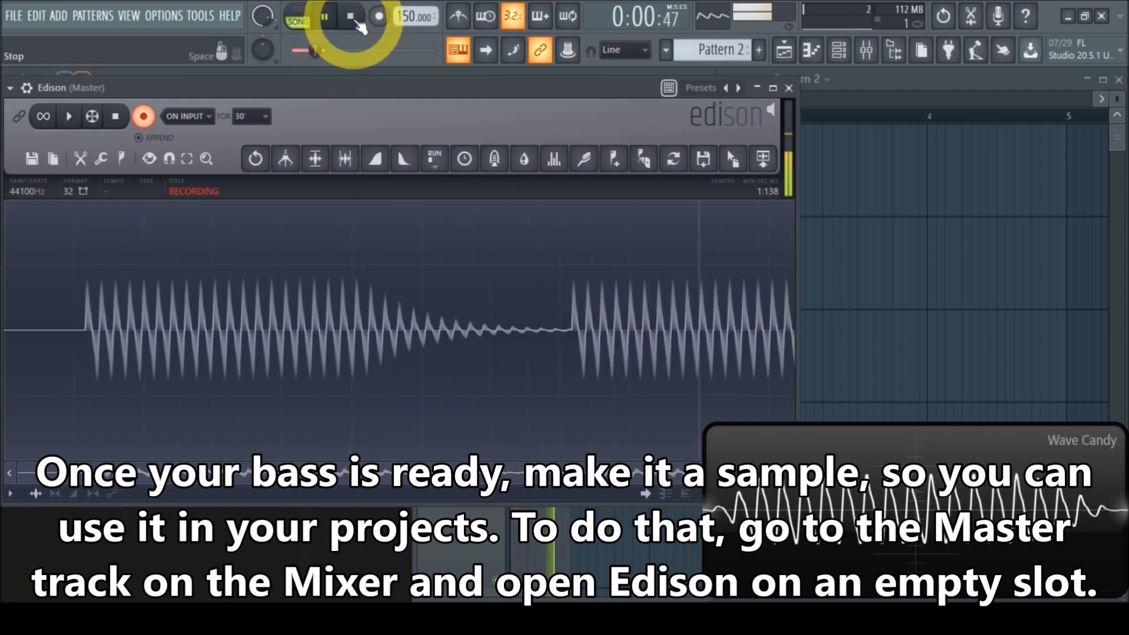
pyautogui.click(116, 117)
# - Trim the Edison recording to the first bass hit by deleting the second hit with its trailing silence and the leading silence
pyautogui.click(376, 322)
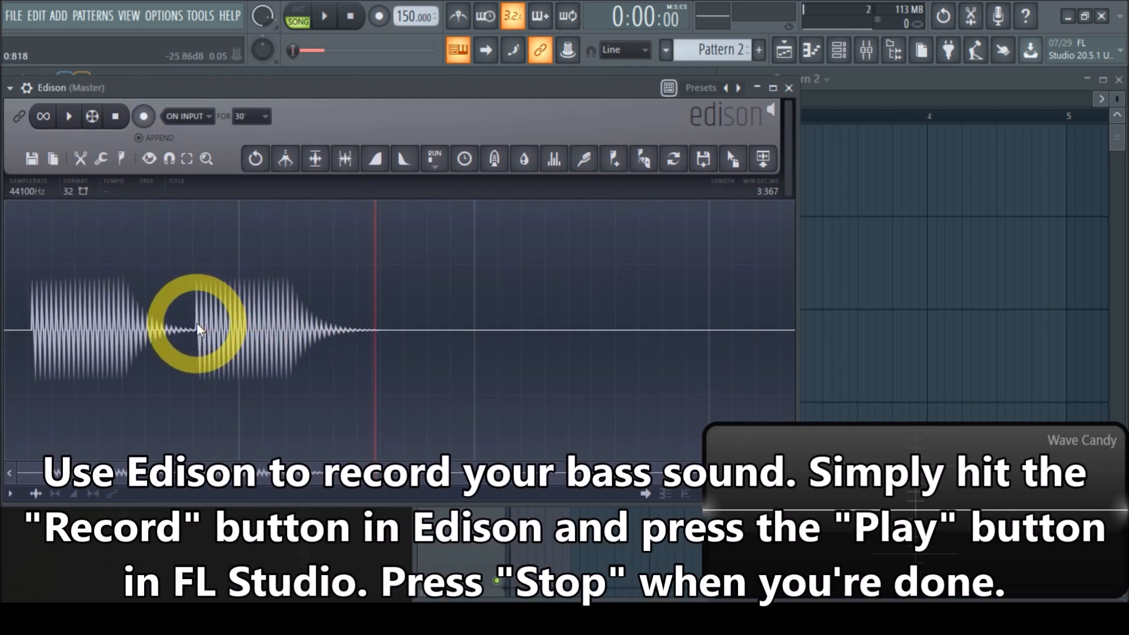
pyautogui.moveTo(195, 323); pyautogui.dragTo(810, 319)
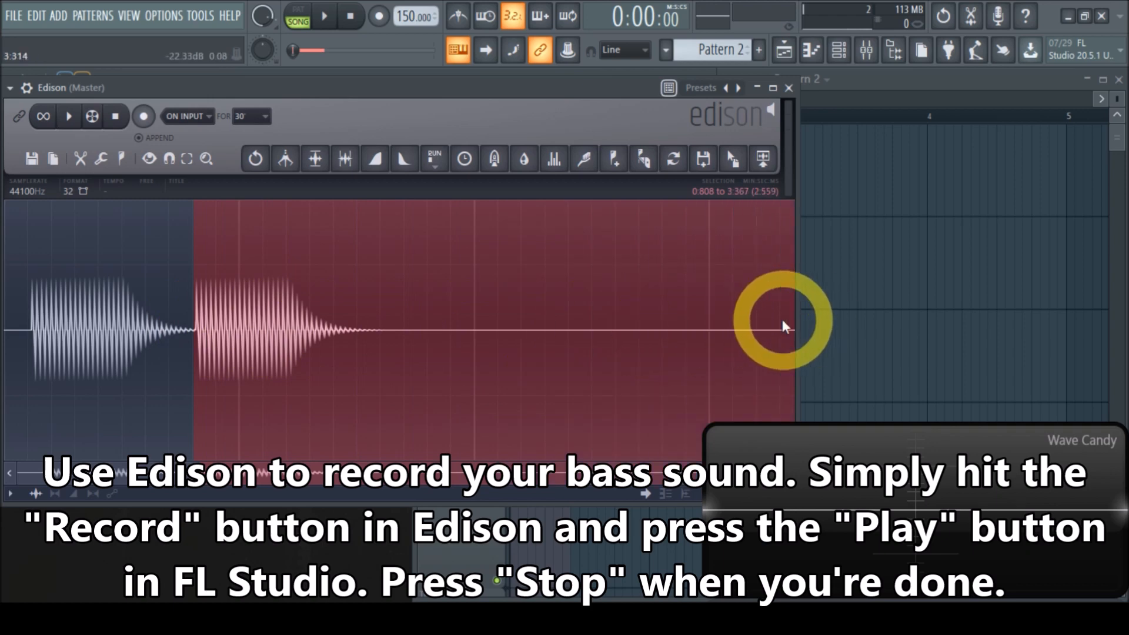
pyautogui.press('Delete')
pyautogui.moveTo(117, 328); pyautogui.dragTo(1, 347)
pyautogui.press('Delete')
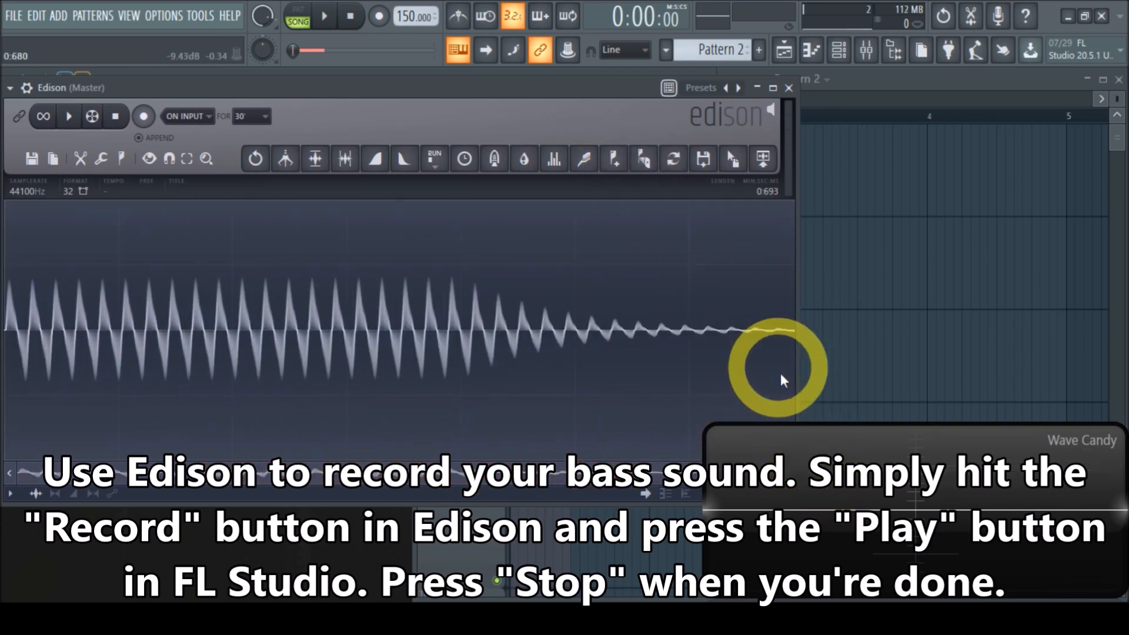
# - Close the Wave Candy display and normalize the entire bass sample in Edison
pyautogui.rightClick(916, 468)
pyautogui.click(948, 428)
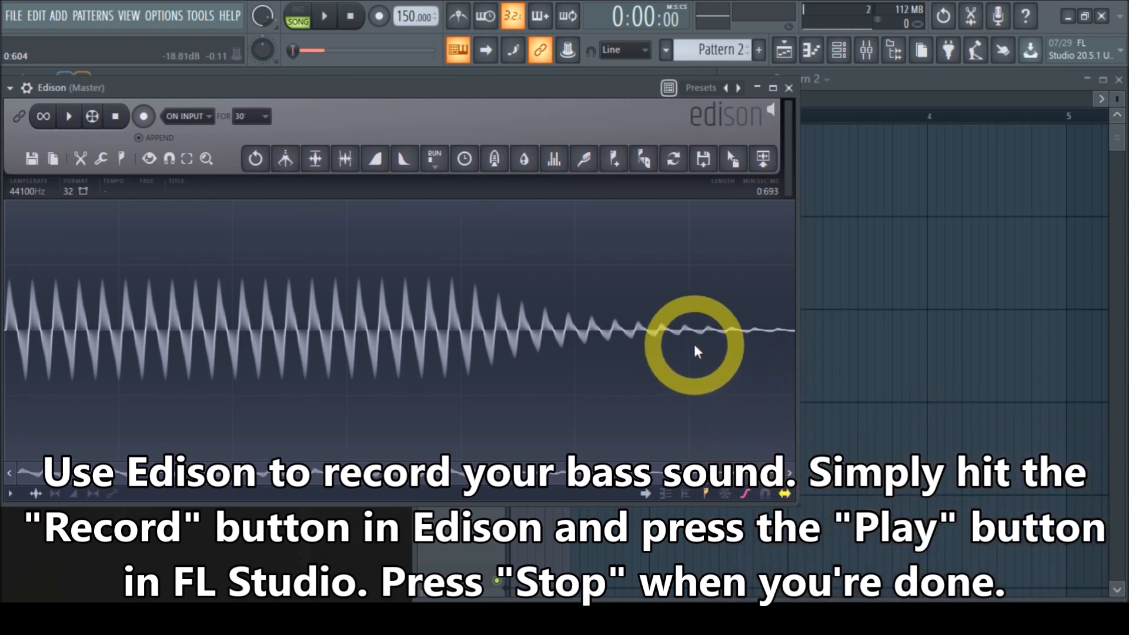
pyautogui.hotkey('ctrl', 'a')
pyautogui.rightClick(319, 272)
pyautogui.moveTo(350, 332)
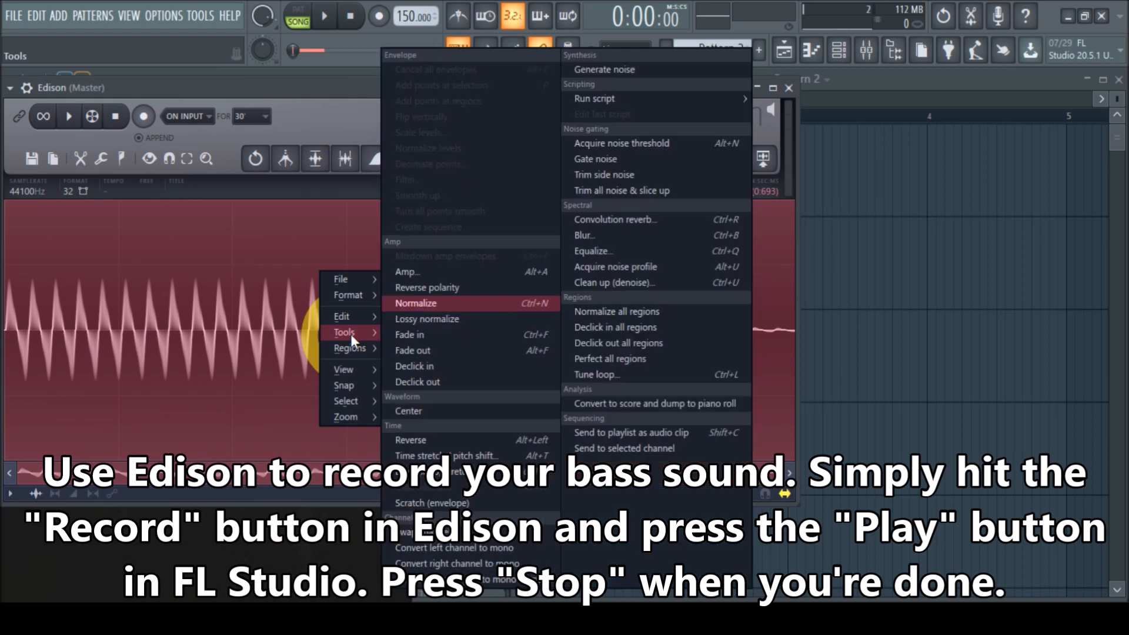
pyautogui.click(440, 303)
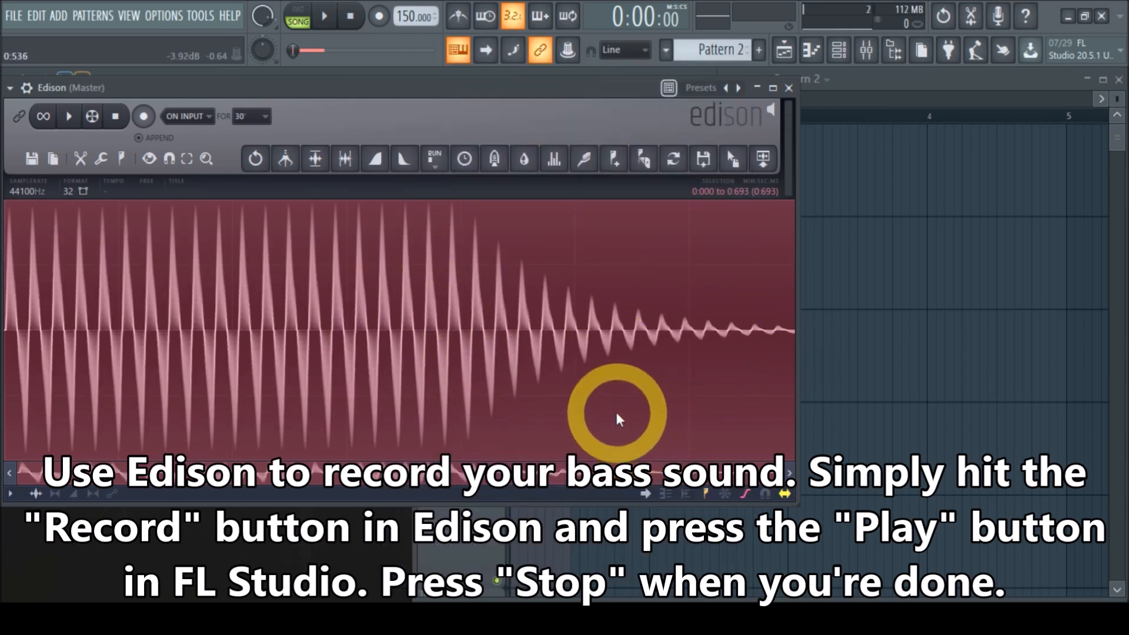
# - Clear the selection in Edison and play the normalized bass sample to check its sound
pyautogui.keyDown('shift'); pyautogui.click(655, 347); pyautogui.keyUp('shift')
pyautogui.keyDown('shift'); pyautogui.click(630, 329); pyautogui.keyUp('shift')
pyautogui.click(7, 356)
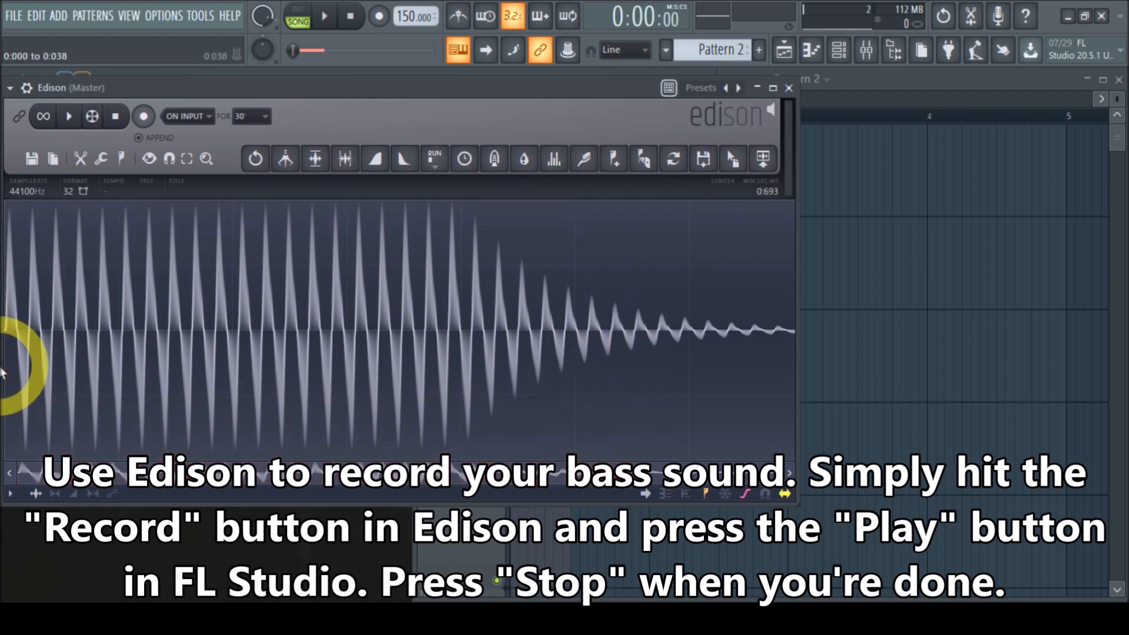
pyautogui.click(69, 116)
pyautogui.click(115, 117)
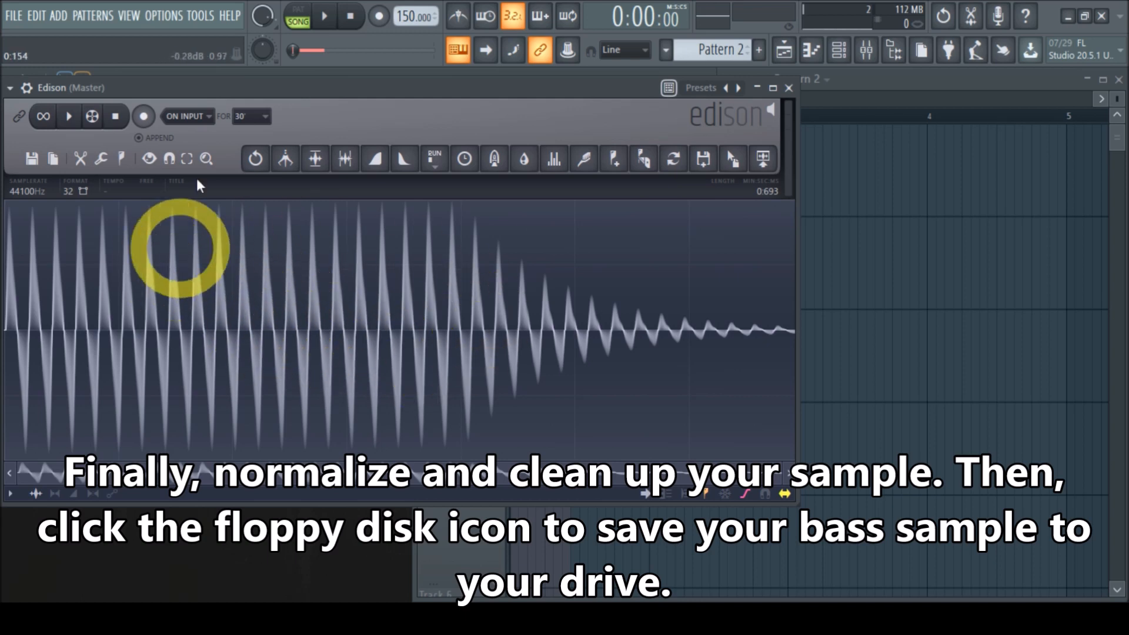
# - Close the Edison, mixer and playlist windows, leaving only the channel rack open
pyautogui.moveTo(253, 86); pyautogui.dragTo(253, 79)
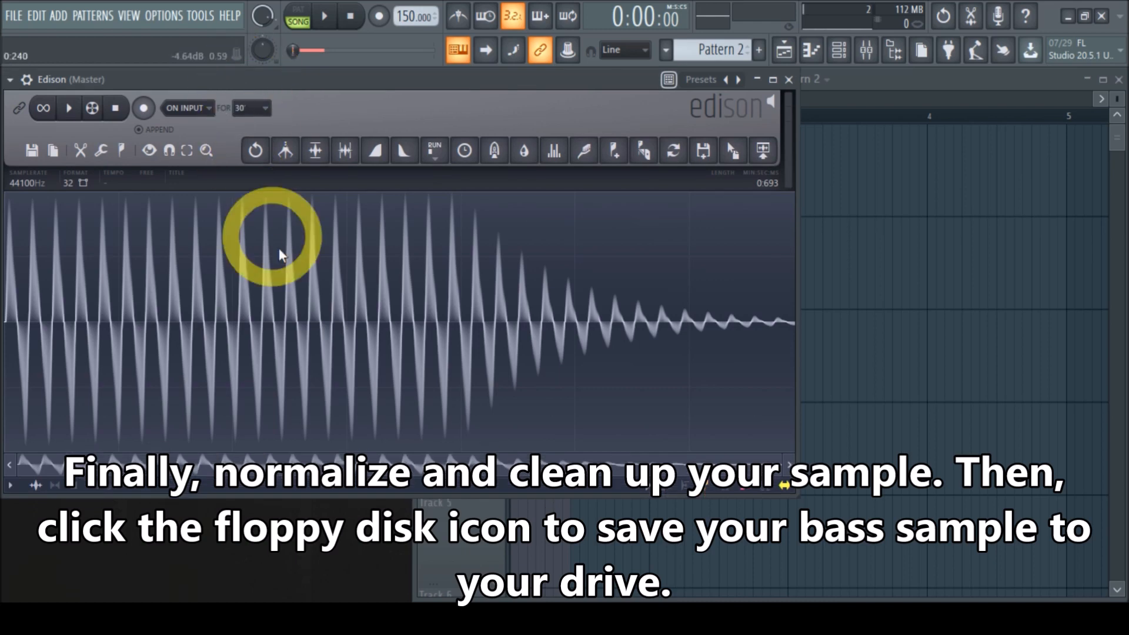
pyautogui.click(790, 82)
pyautogui.click(709, 81)
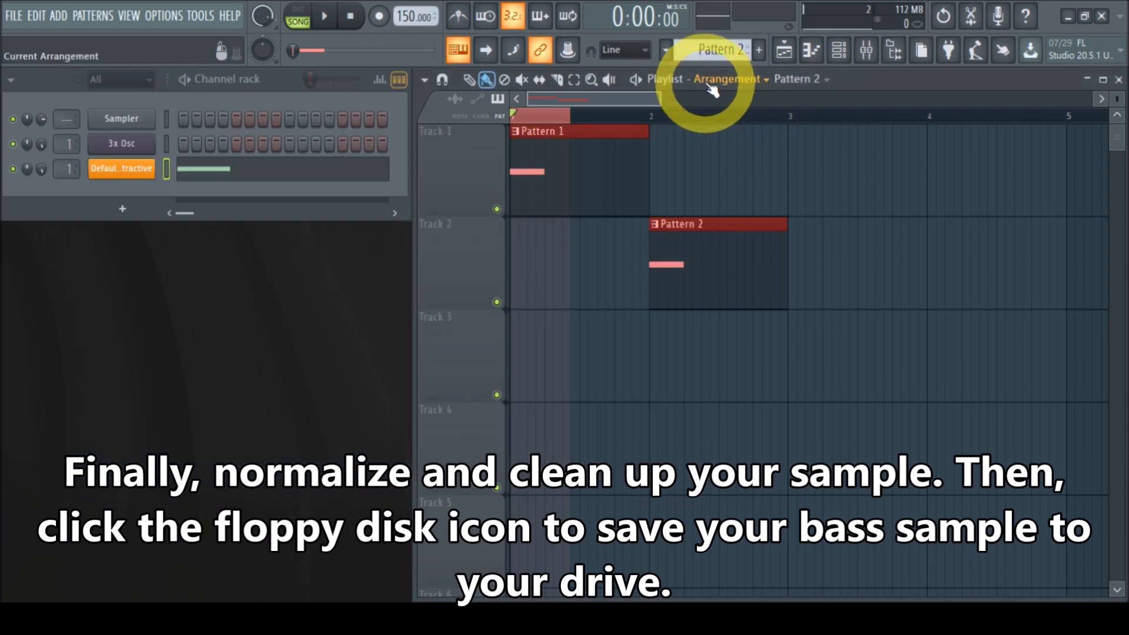
pyautogui.click(1119, 80)
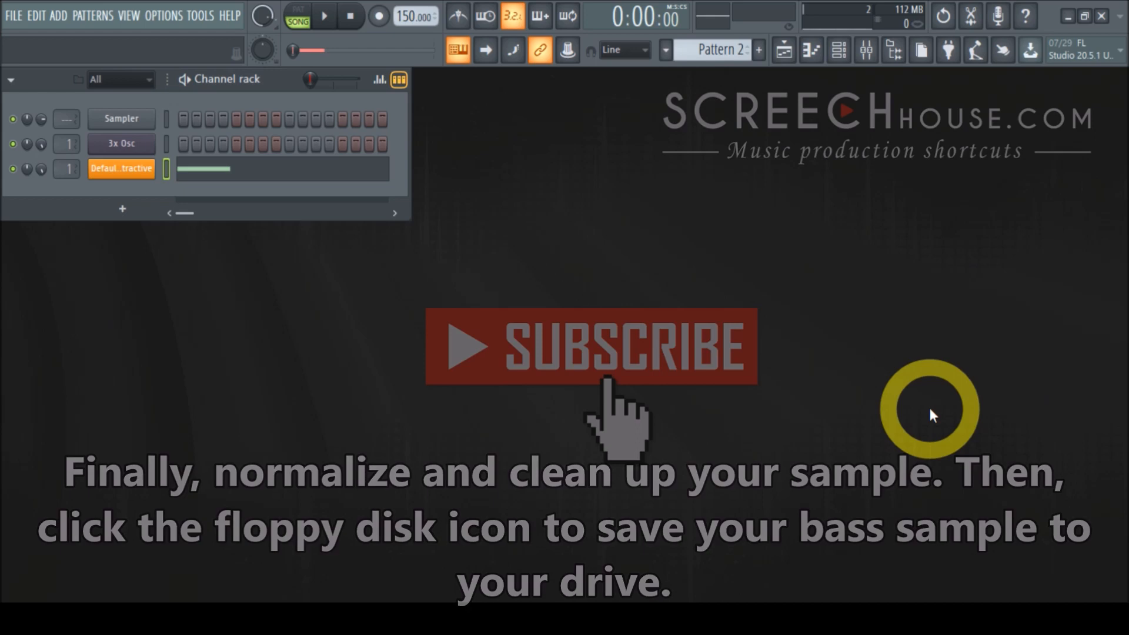